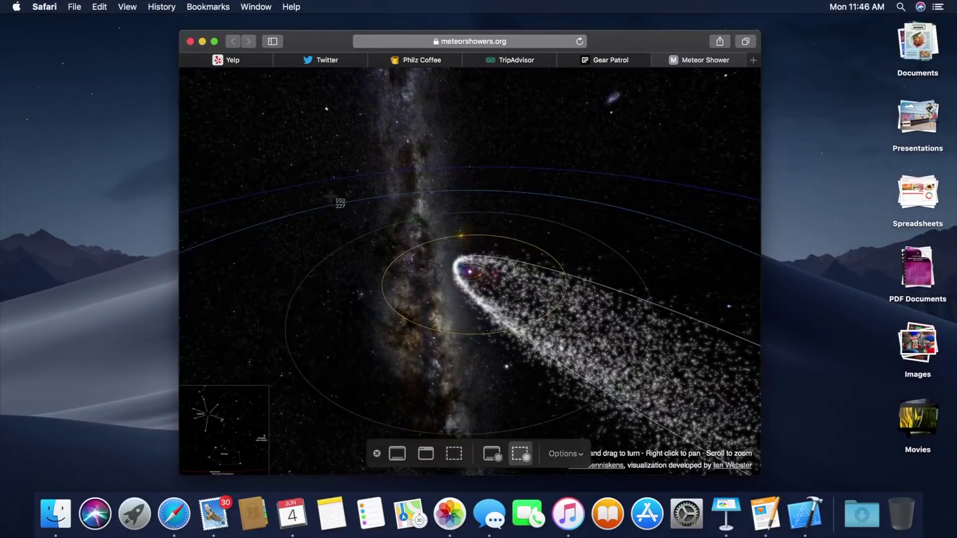
# Drag a selection rectangle over the meteor shower visualization in Safari
pyautogui.moveTo(306, 202); pyautogui.dragTo(757, 402)
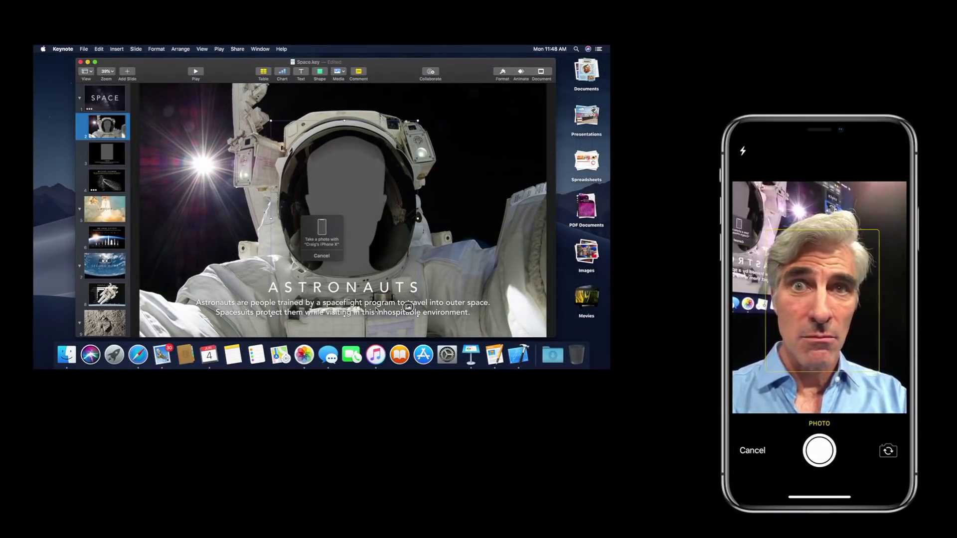
# Shoot a photo on the iPhone and use it in the astronaut slide's placeholder
pyautogui.click(819, 450)
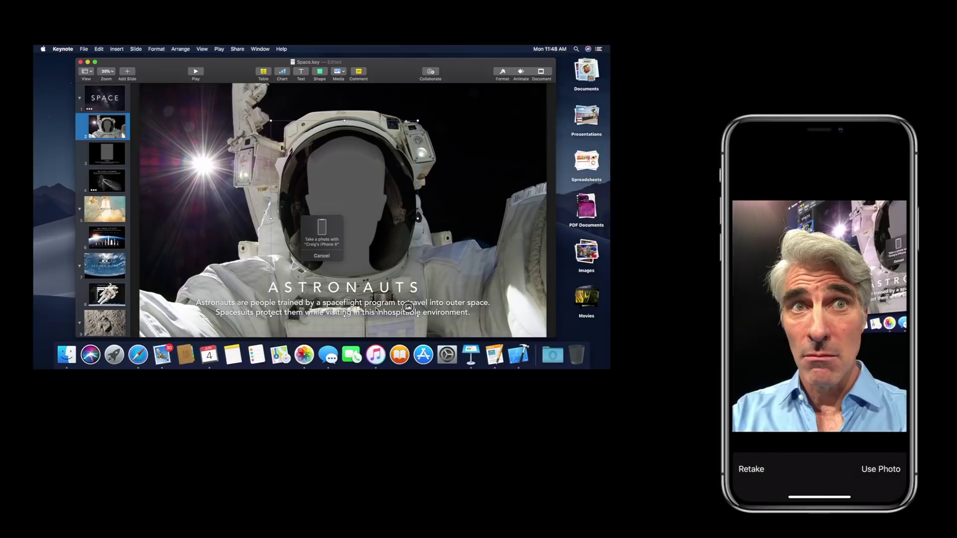
pyautogui.click(881, 469)
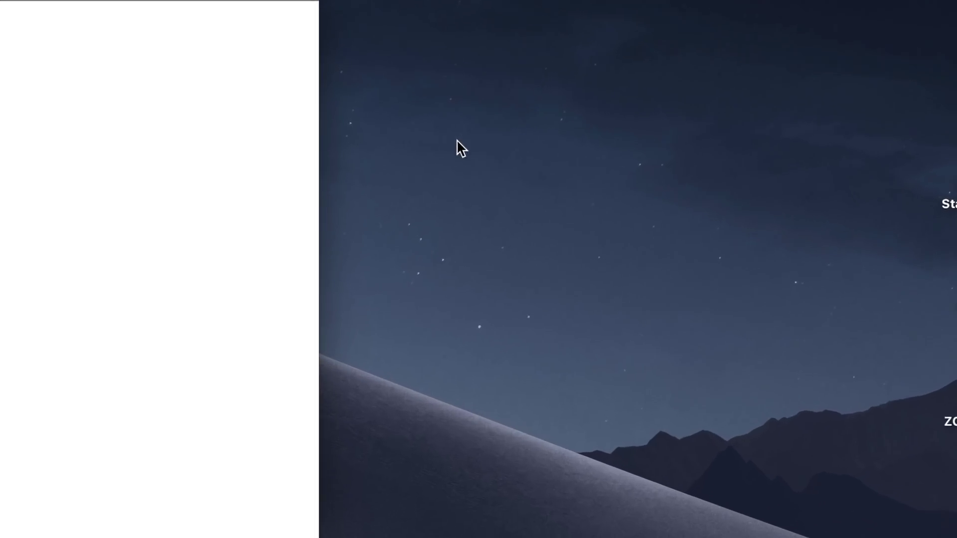
# Show the Insert From iPhone submenu with Take Photo and Scan Documents
pyautogui.rightClick(741, 153)
pyautogui.moveTo(763, 183)
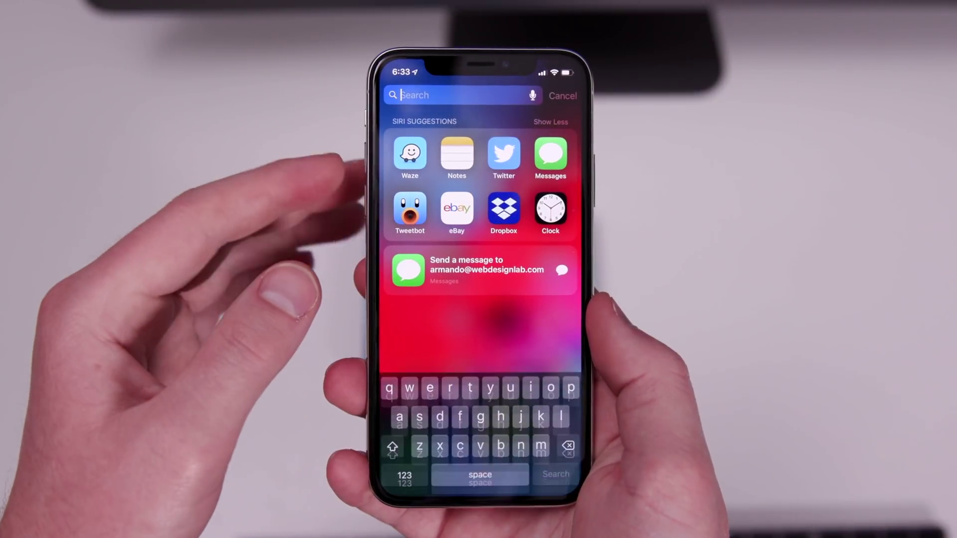
# Scan the SP Industrial Solutions box into a new note in Notes
pyautogui.click(461, 158)
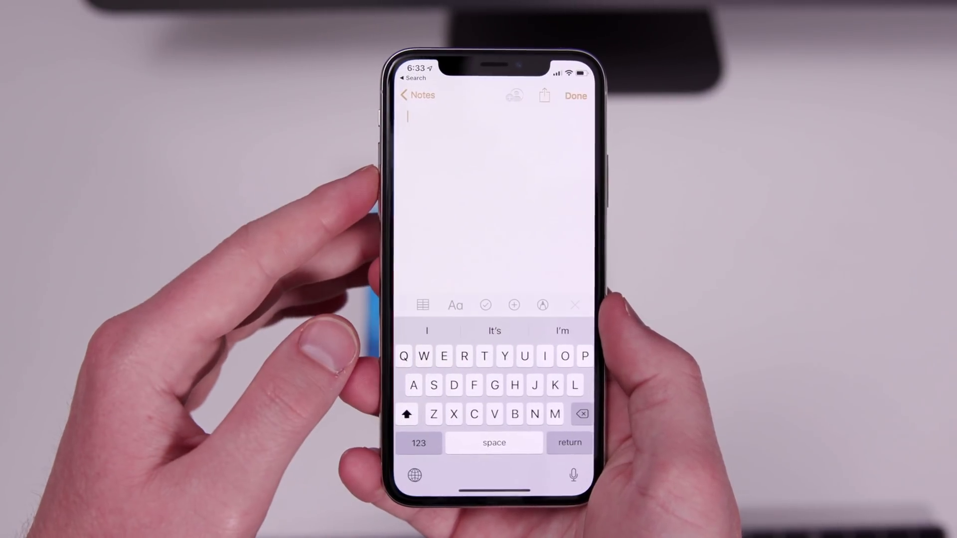
pyautogui.click(519, 310)
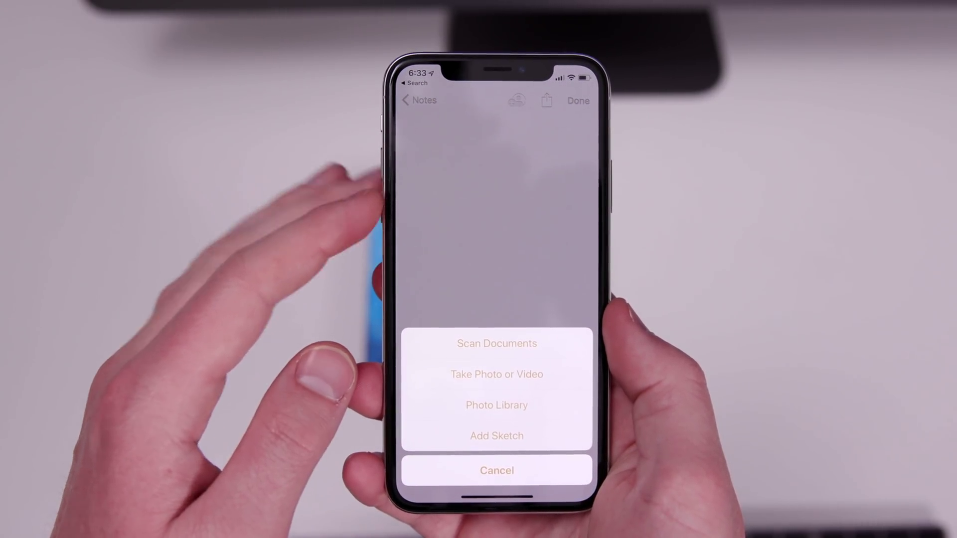
pyautogui.click(496, 344)
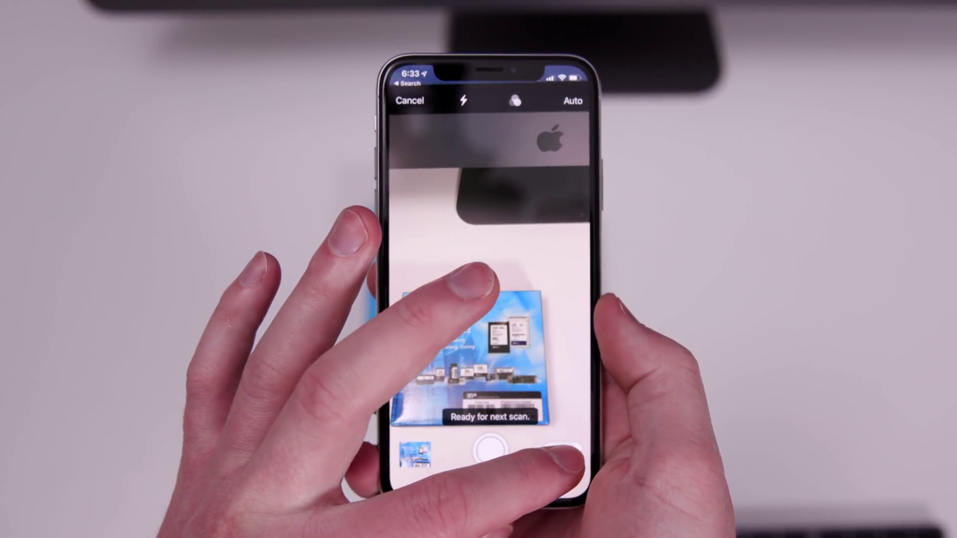
pyautogui.click(565, 452)
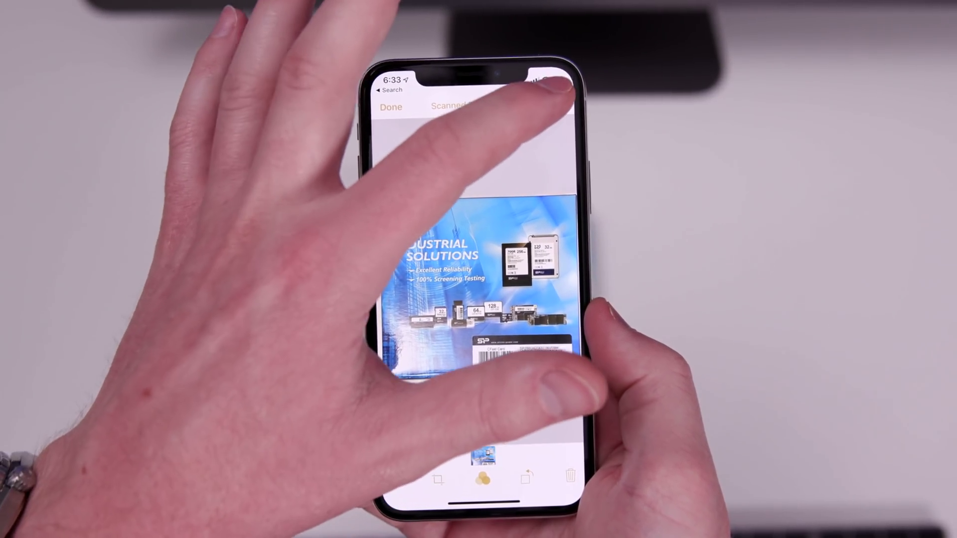
# Save the scan as Scanned Documents.pdf to iCloud Drive's Documents folder
pyautogui.click(571, 99)
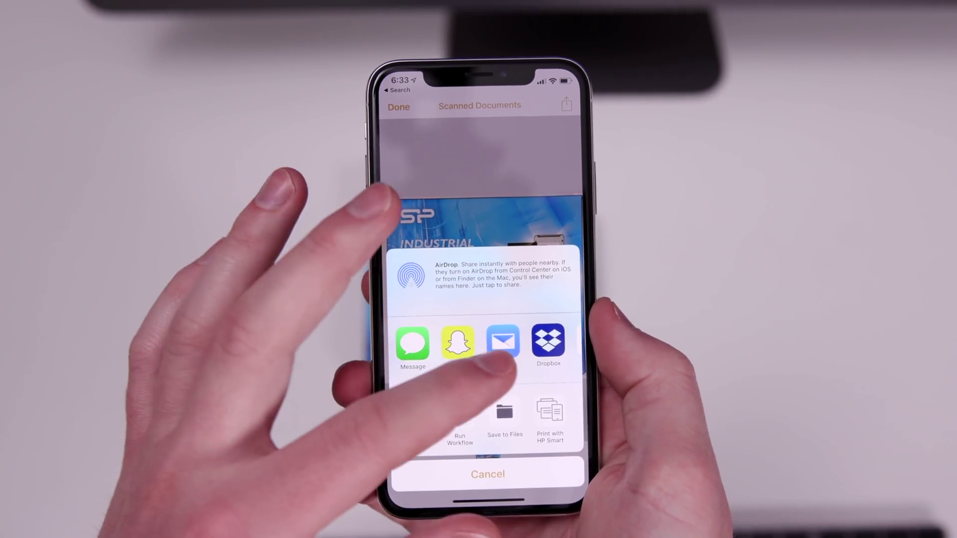
pyautogui.moveTo(509, 349); pyautogui.dragTo(429, 352)
pyautogui.click(492, 481)
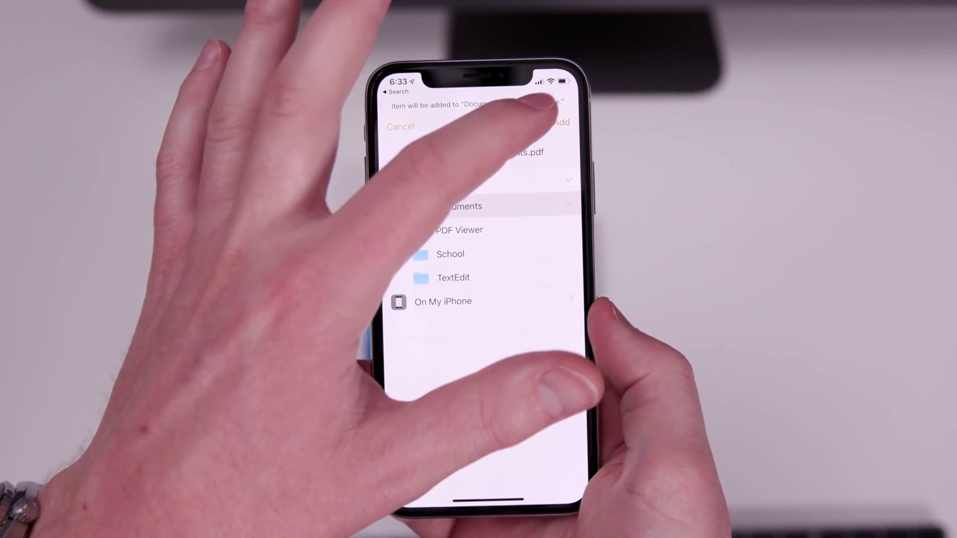
pyautogui.click(574, 132)
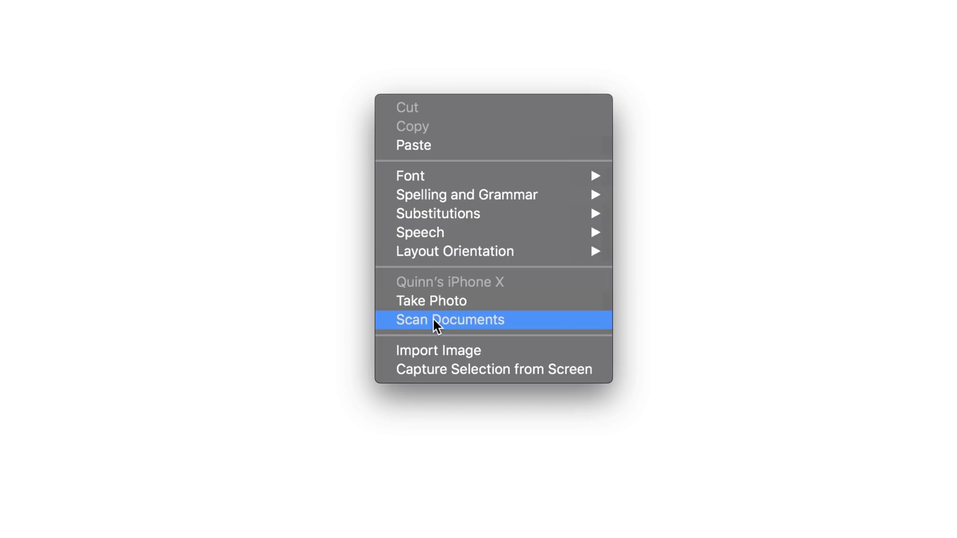
# Choose Scan Documents from the iPhone to place the box scan into the TextEdit page
pyautogui.click(521, 319)
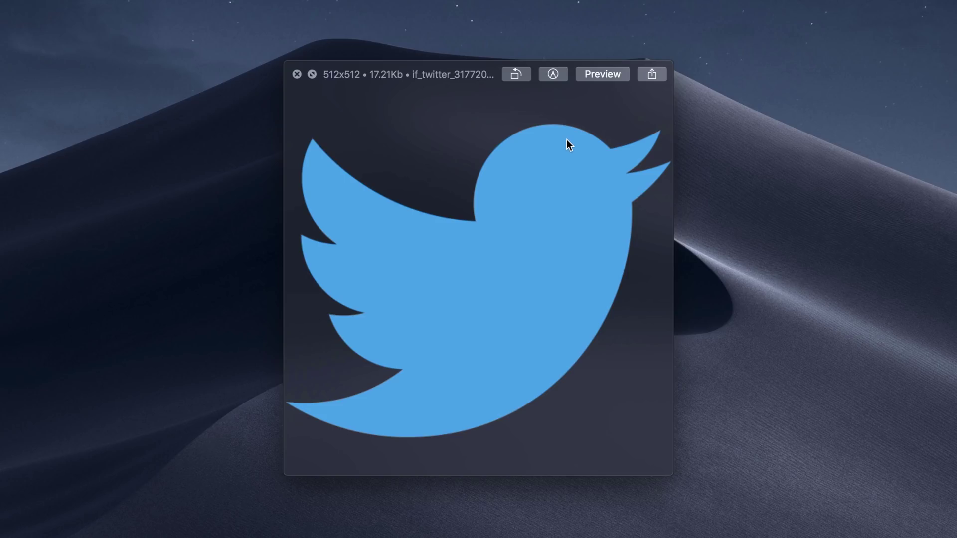
# Mark up the Twitter bird with a star over its head and a rounded rectangle
pyautogui.click(557, 76)
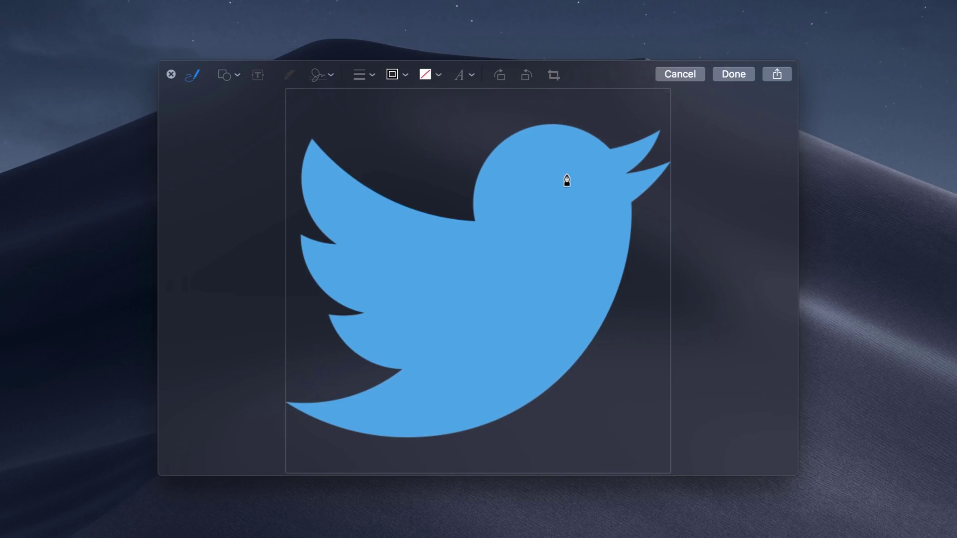
pyautogui.moveTo(471, 216)
pyautogui.mouseDown()
pyautogui.moveTo(519, 284)
pyautogui.moveTo(583, 245)
pyautogui.moveTo(613, 280)
pyautogui.moveTo(588, 152)
pyautogui.mouseUp()
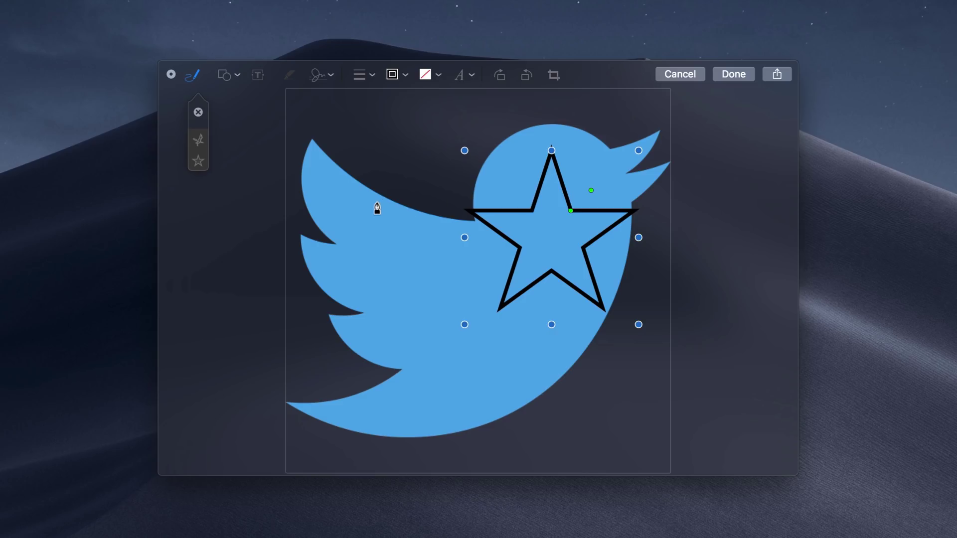
pyautogui.click(202, 113)
pyautogui.click(226, 80)
pyautogui.click(234, 126)
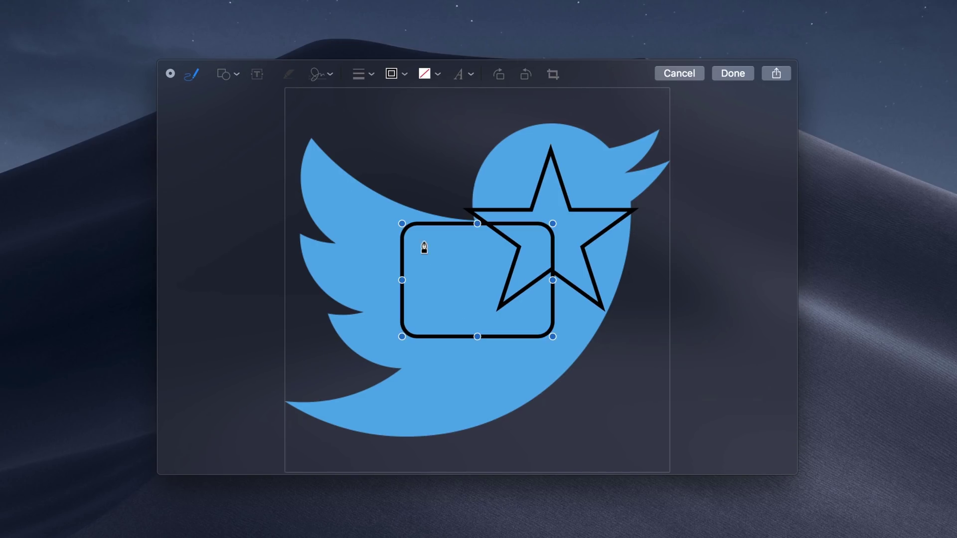
# Add the saved signature on the bird's wing, save the markup and close the preview
pyautogui.click(319, 75)
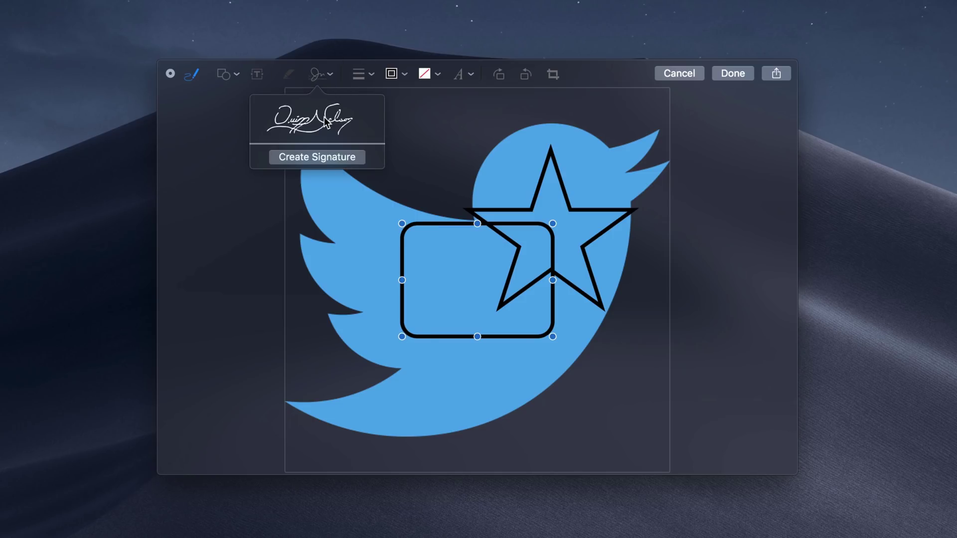
pyautogui.click(327, 122)
pyautogui.moveTo(484, 295)
pyautogui.mouseDown()
pyautogui.moveTo(437, 200)
pyautogui.moveTo(398, 226)
pyautogui.mouseUp()
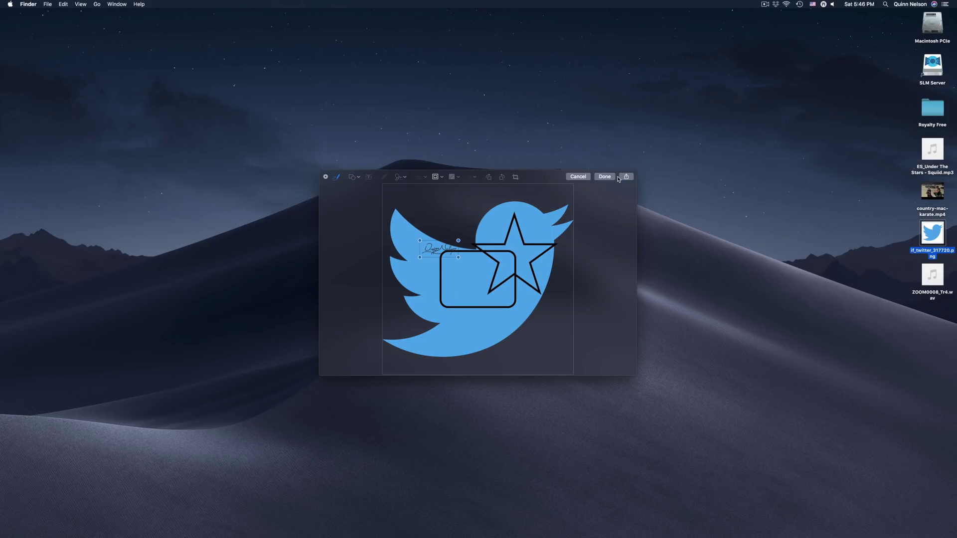
pyautogui.click(613, 177)
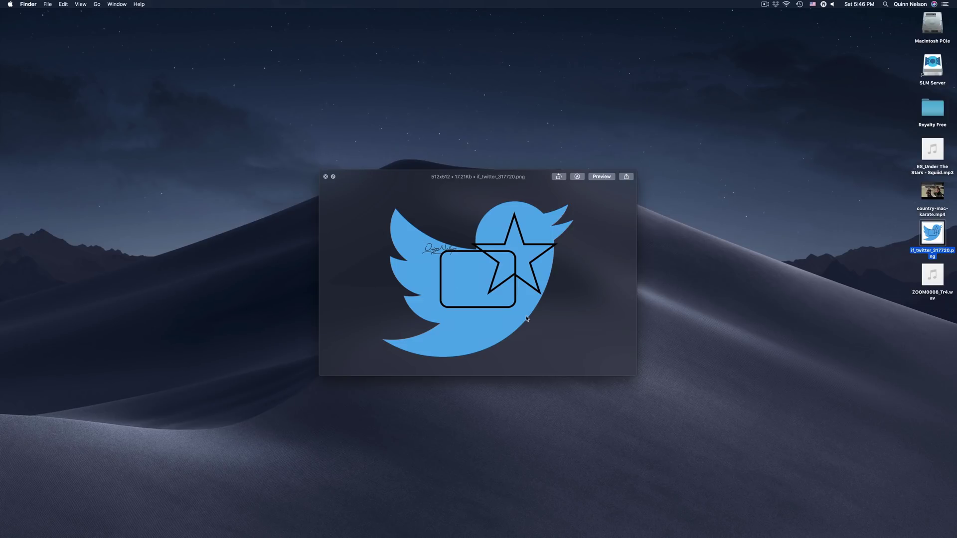
pyautogui.press('space')
pyautogui.press('space')
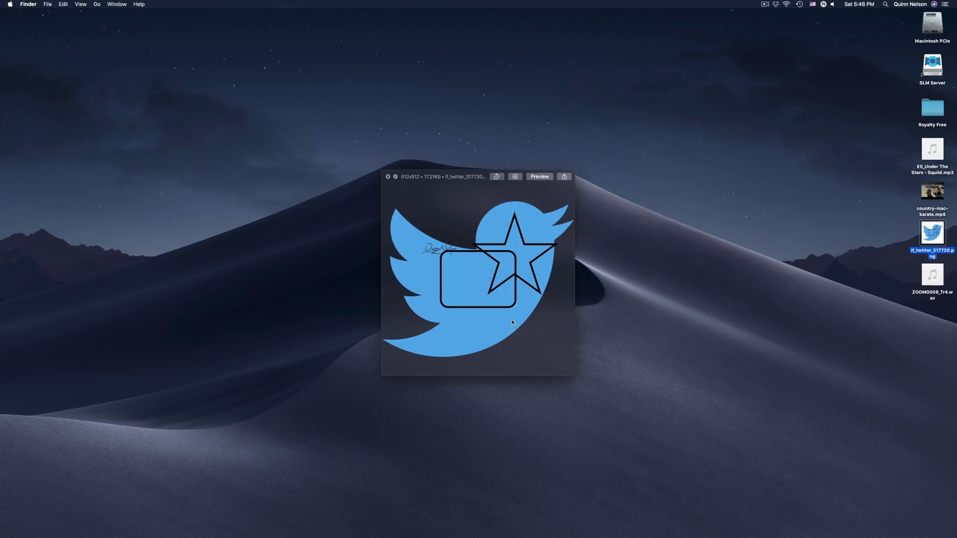
pyautogui.press('space')
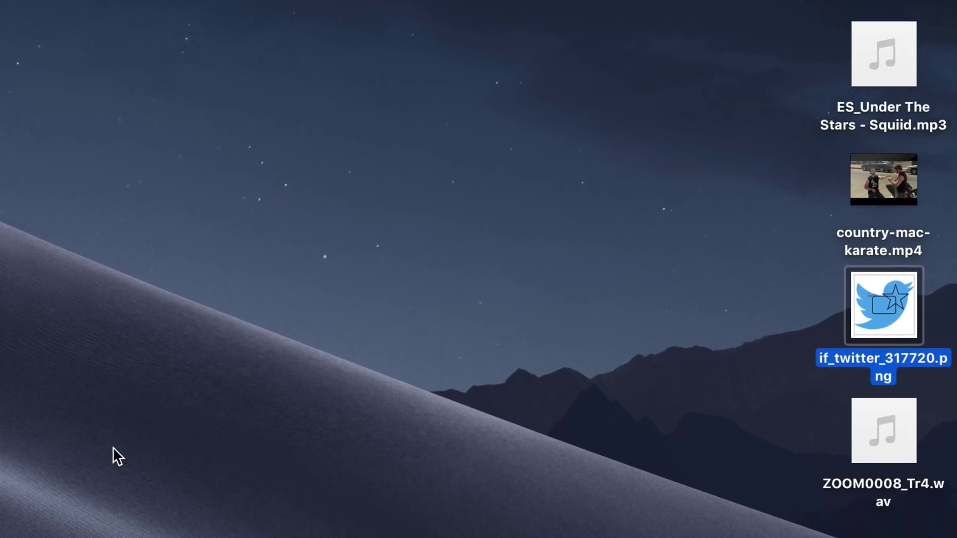
# Preview country-mac-karate.mp4 and trim its end to about 0:03.77
pyautogui.click(497, 375)
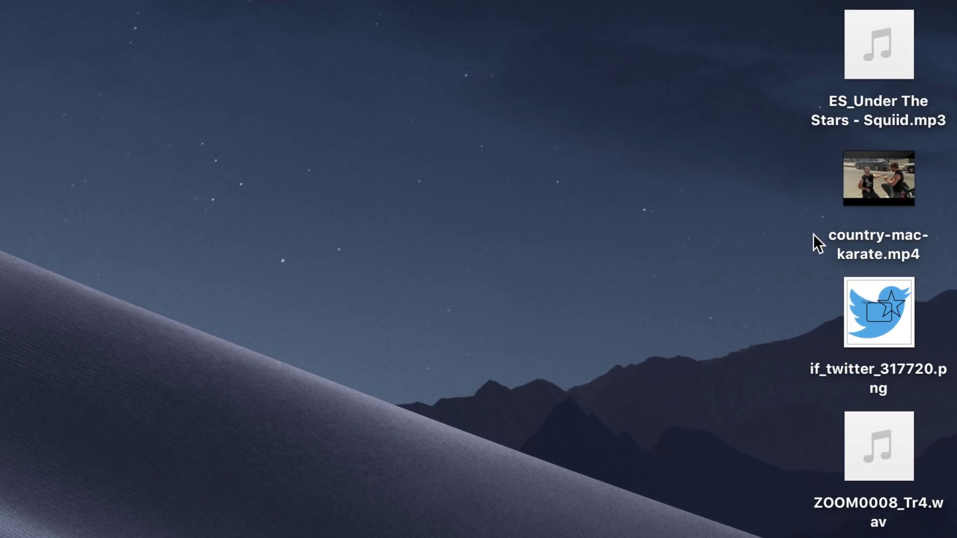
pyautogui.moveTo(845, 214)
pyautogui.click(857, 204)
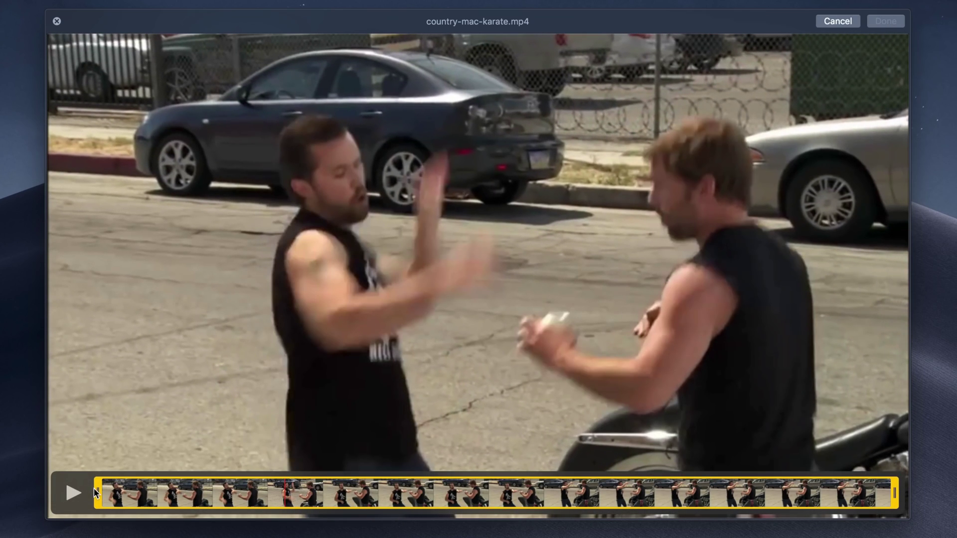
pyautogui.moveTo(94, 489)
pyautogui.mouseDown()
pyautogui.moveTo(305, 491)
pyautogui.moveTo(97, 491)
pyautogui.mouseUp()
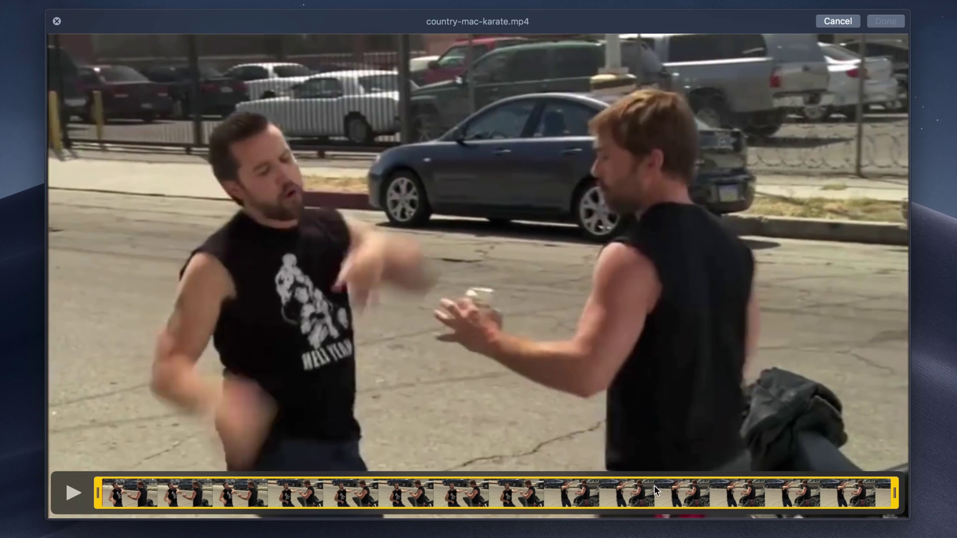
pyautogui.moveTo(889, 488); pyautogui.dragTo(377, 494)
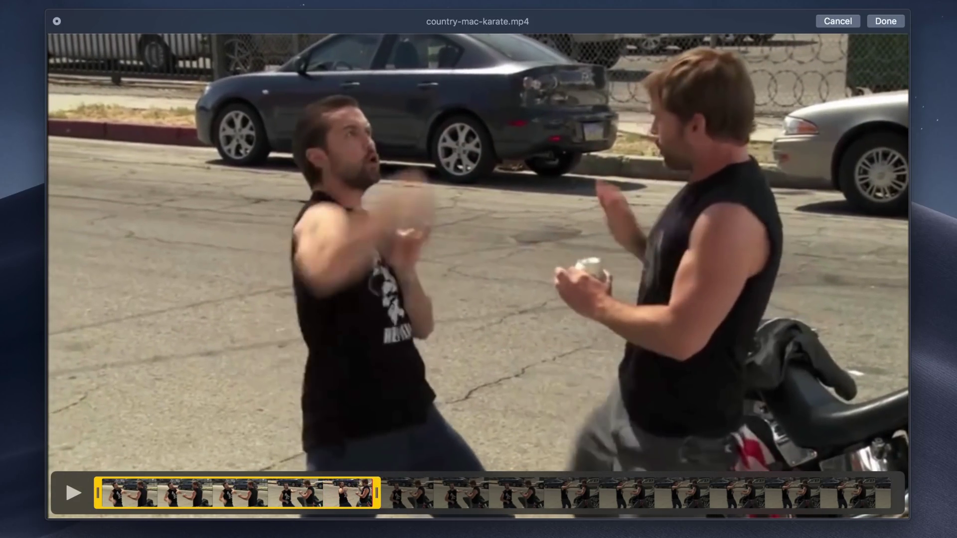
# Save the trimmed karate video as a new clip in Documents
pyautogui.click(890, 23)
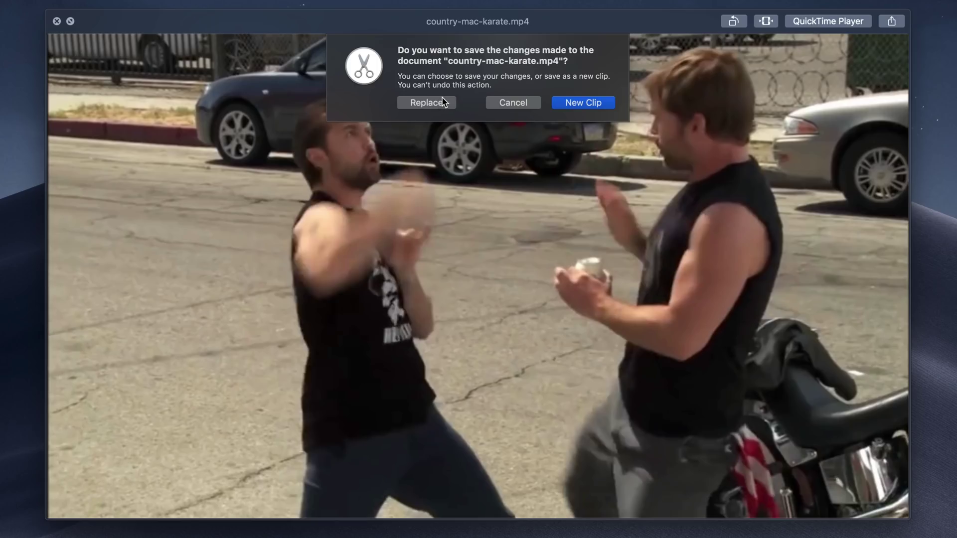
pyautogui.click(585, 102)
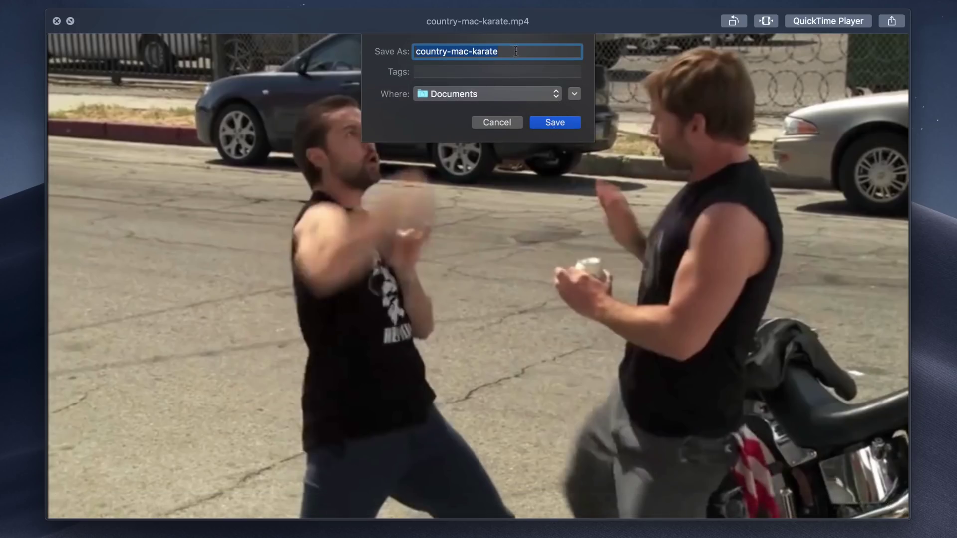
pyautogui.click(558, 121)
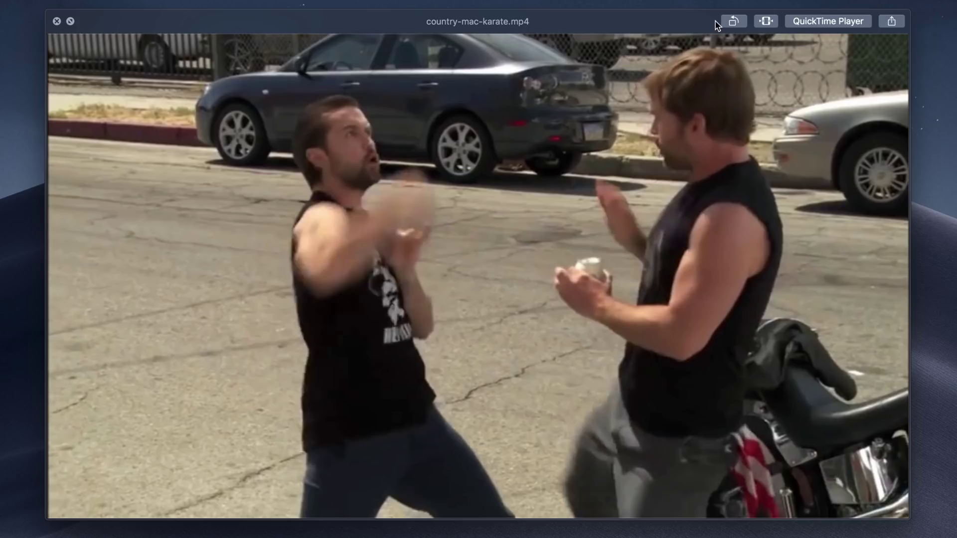
# Rotate the video four quarter turns, back to upright
pyautogui.click(734, 22)
pyautogui.click(734, 22)
pyautogui.click(734, 22)
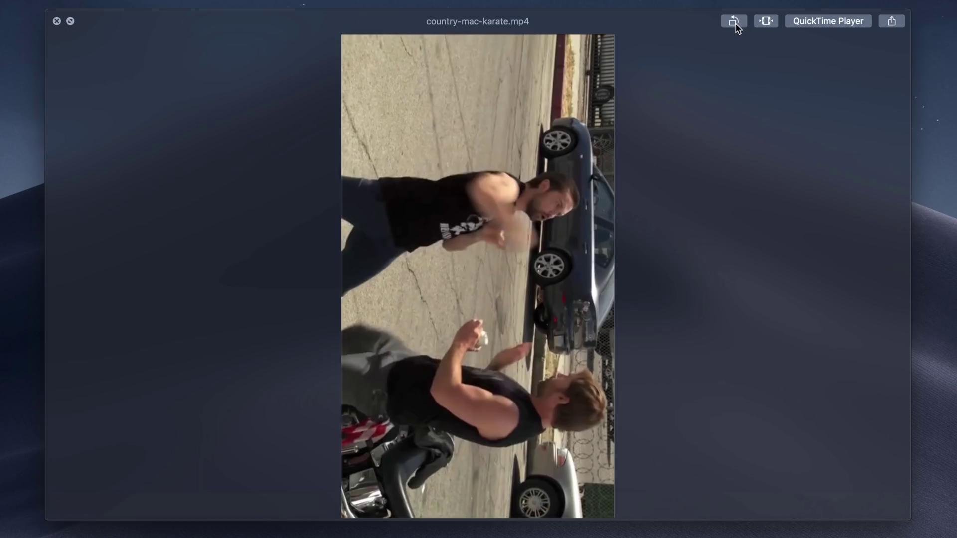
pyautogui.click(734, 22)
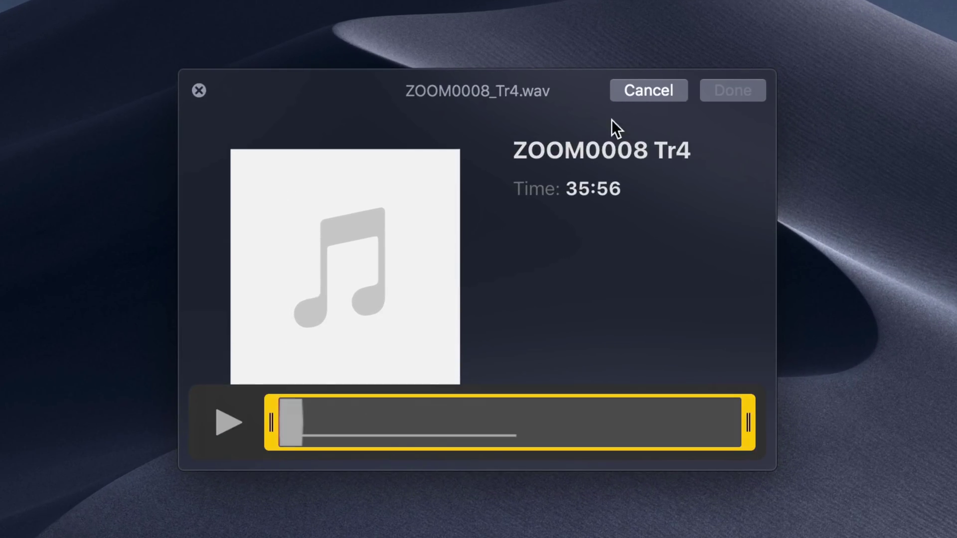
# Move the ZOOM0008_Tr4.wav start handle to about 09:00, then cancel the trim
pyautogui.moveTo(270, 411); pyautogui.dragTo(387, 414)
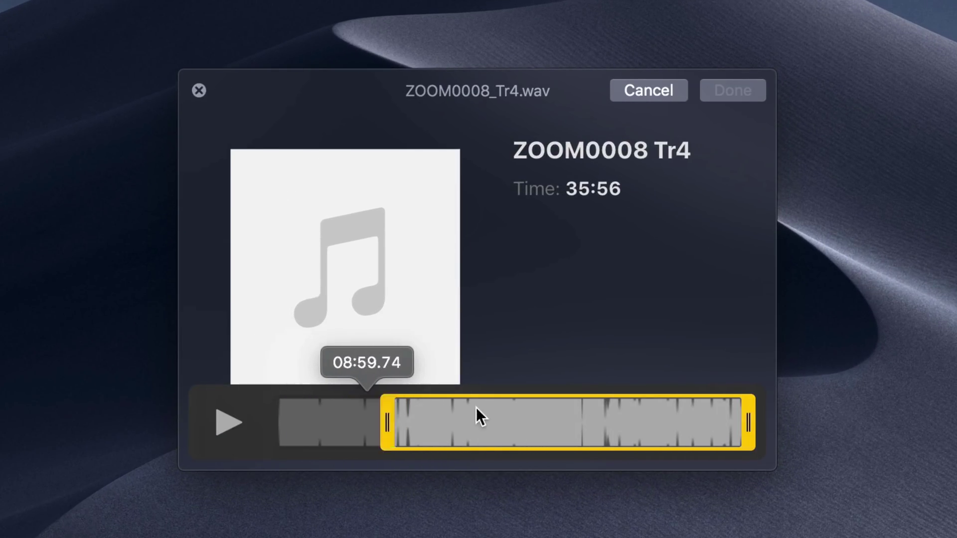
pyautogui.moveTo(477, 408); pyautogui.dragTo(399, 412)
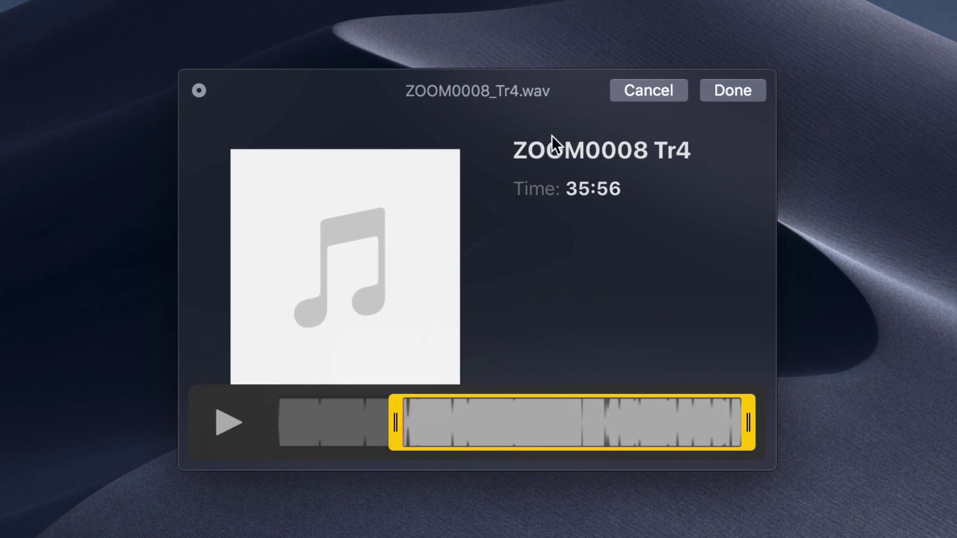
pyautogui.click(643, 90)
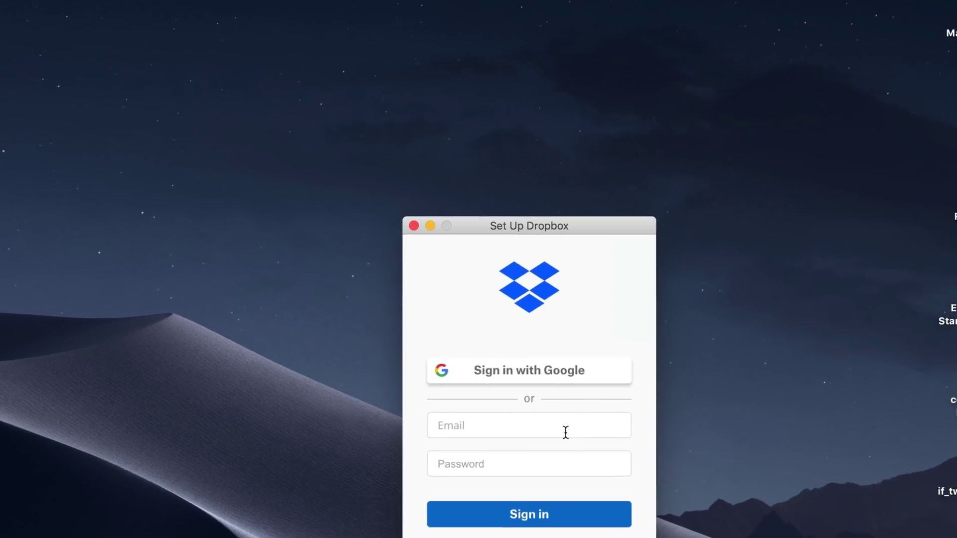
# Summon Siri with Command-Space while the Dropbox sign-in window is open
pyautogui.press('super+space')
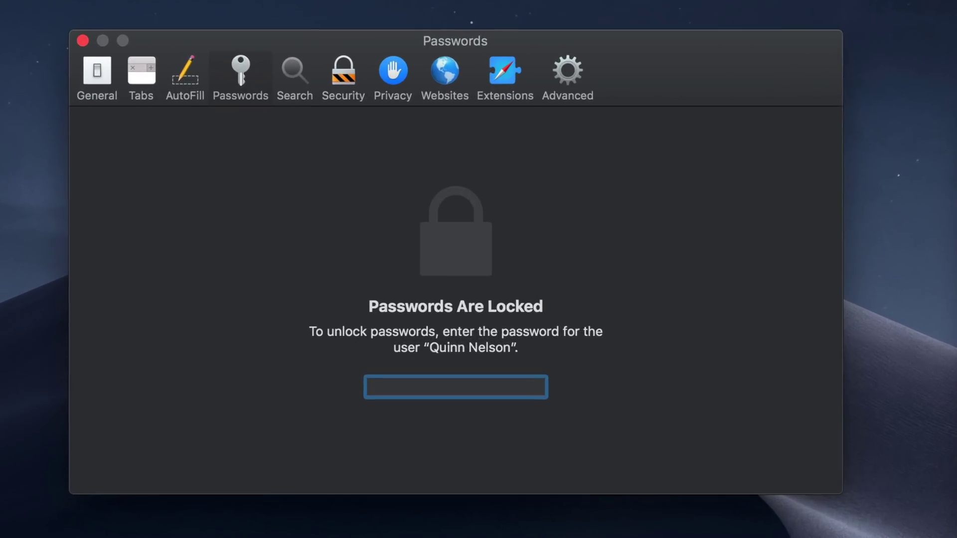
# Unlock Safari's saved passwords with the account password and reveal the dropbox.com login
pyautogui.write('•••••••')
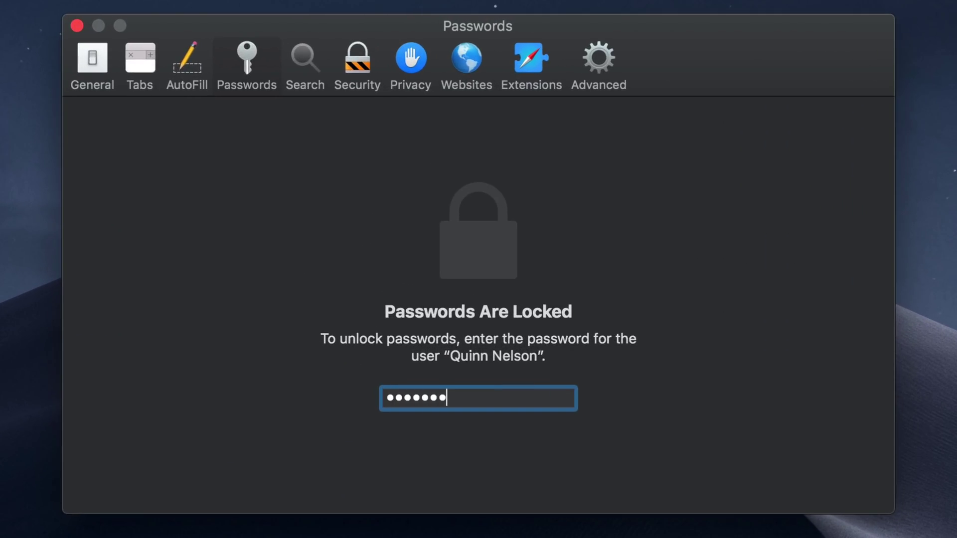
pyautogui.write('•')
pyautogui.press('Return')
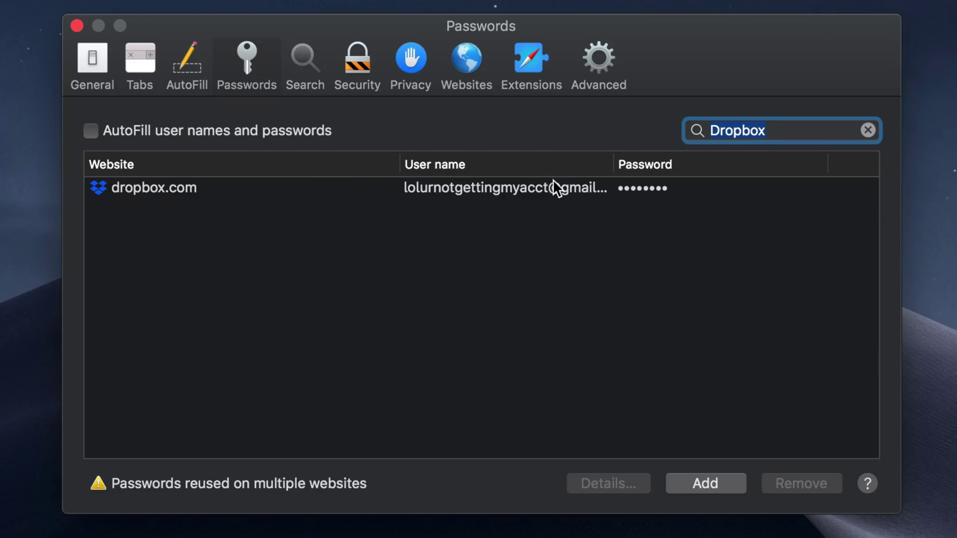
pyautogui.click(579, 195)
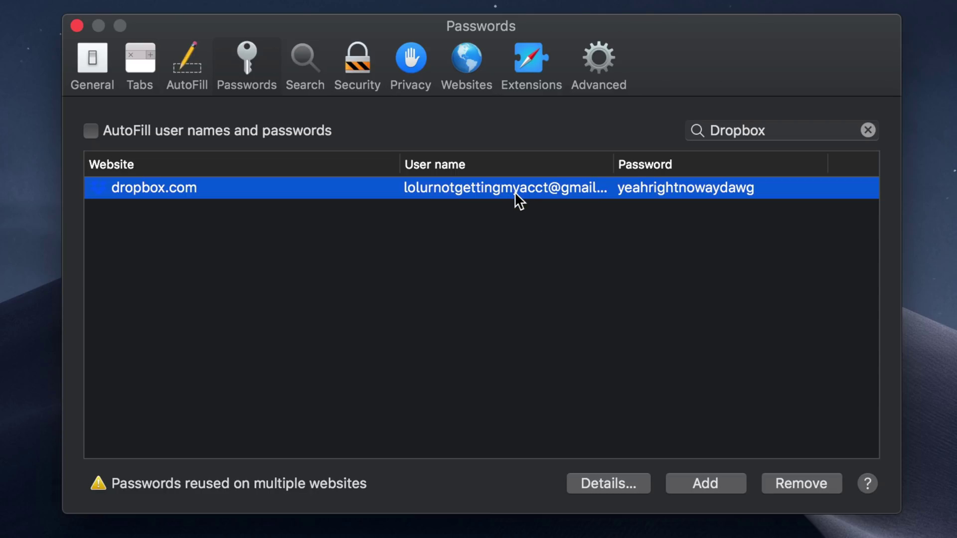
# Copy the saved dropbox.com password into the Dropbox password field
pyautogui.rightClick(632, 188)
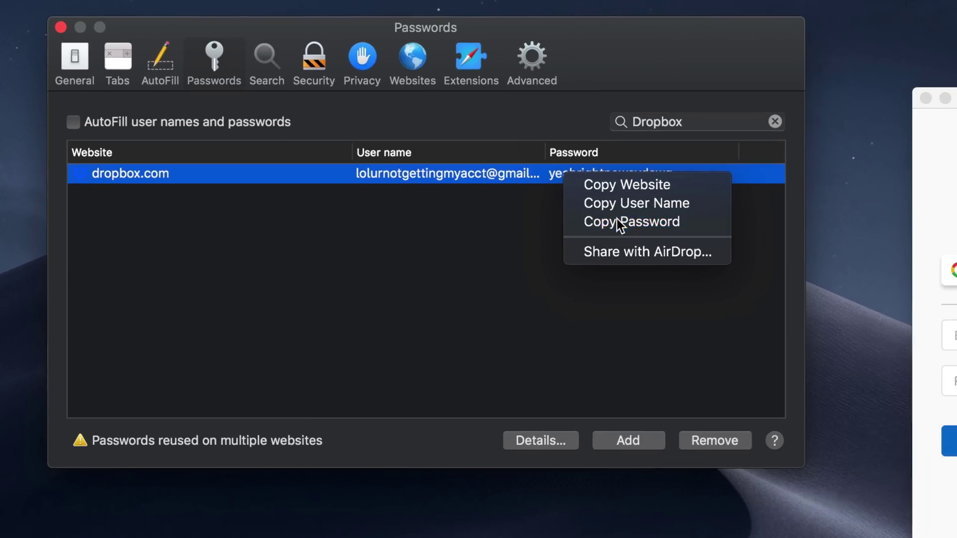
pyautogui.click(694, 241)
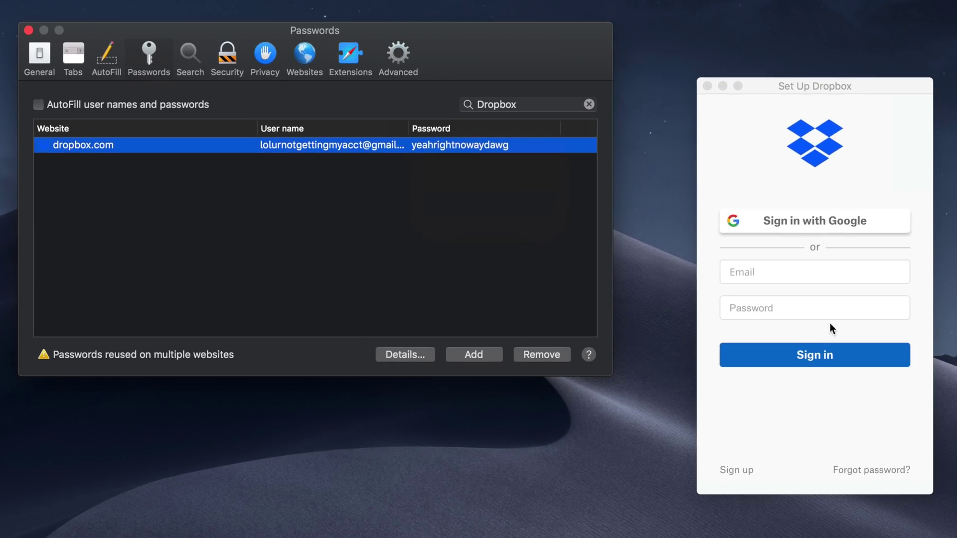
pyautogui.click(803, 313)
pyautogui.press('super+v')
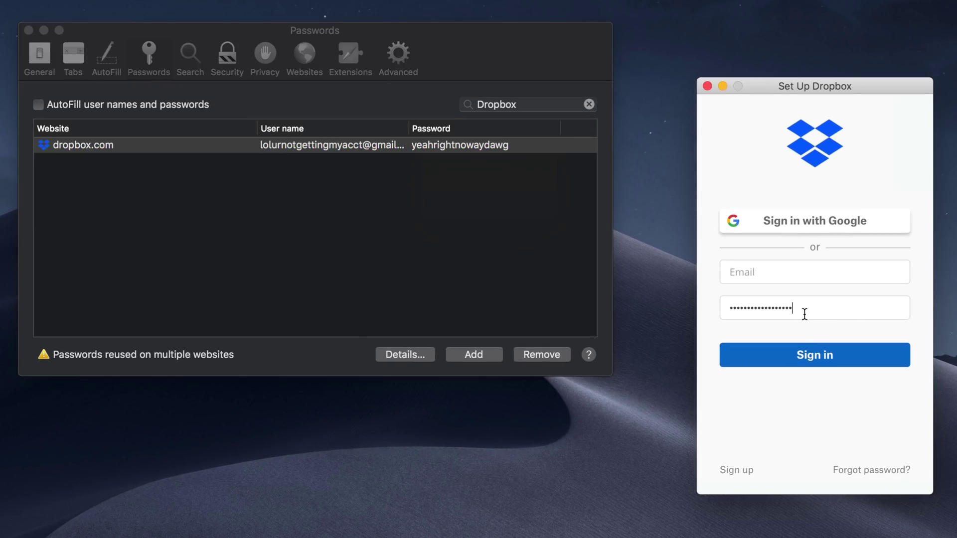
# Copy the saved dropbox.com user name into the Dropbox email field
pyautogui.rightClick(508, 151)
pyautogui.click(528, 172)
pyautogui.click(771, 273)
pyautogui.press('super+v')
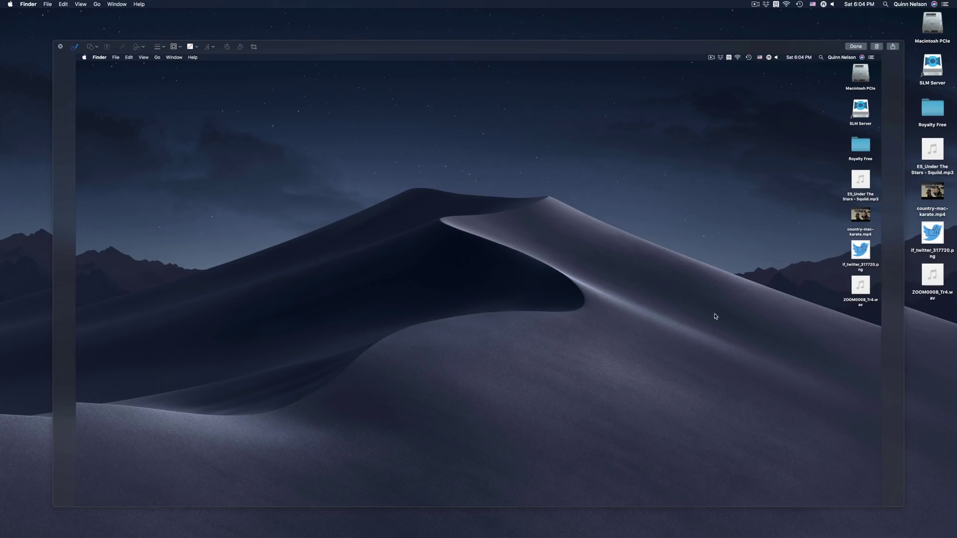
# Scribble a freehand stroke across the screenshot, view its share options, then close the markup
pyautogui.moveTo(367, 135)
pyautogui.mouseDown()
pyautogui.moveTo(494, 434)
pyautogui.moveTo(675, 212)
pyautogui.moveTo(693, 319)
pyautogui.mouseUp()
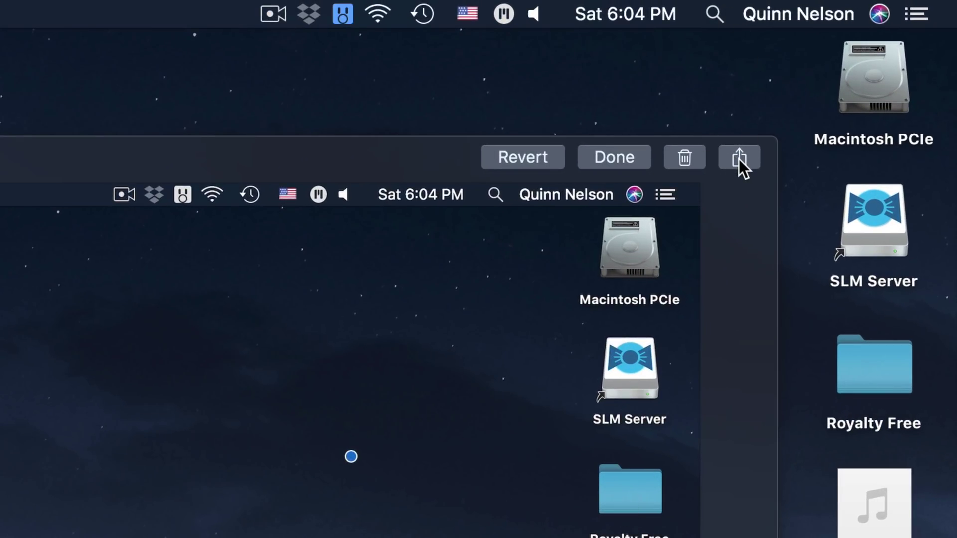
pyautogui.click(740, 164)
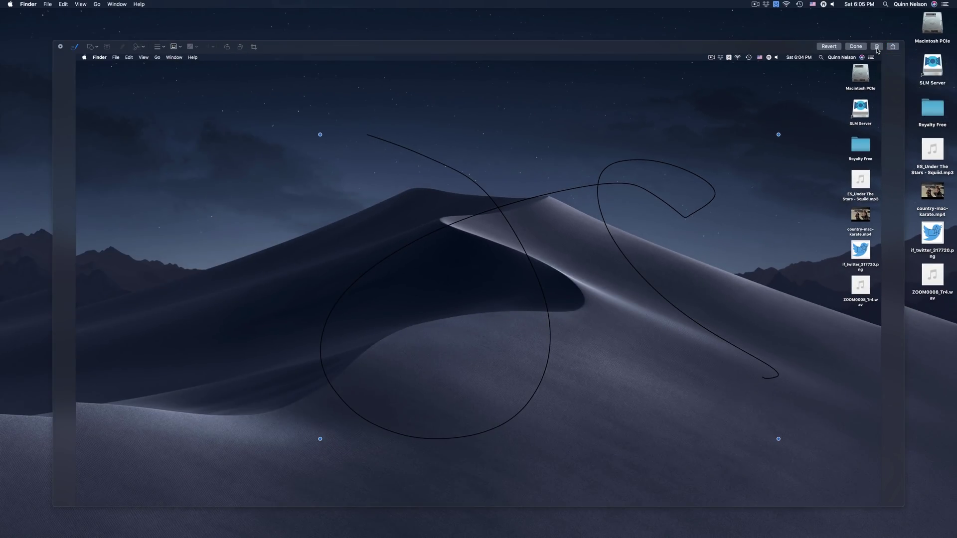
pyautogui.click(789, 96)
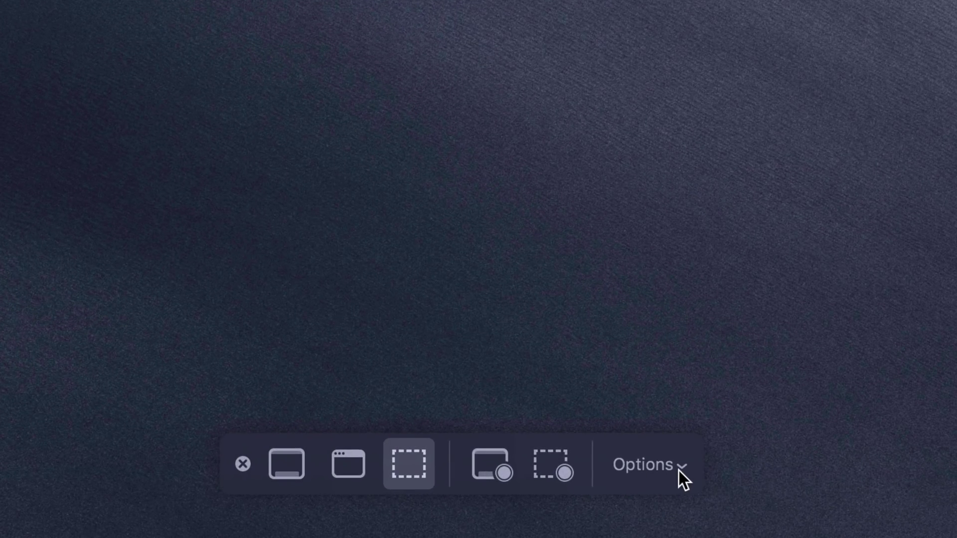
# Set the screenshot Save to option to Clipboard and dismiss the capture controls
pyautogui.click(677, 468)
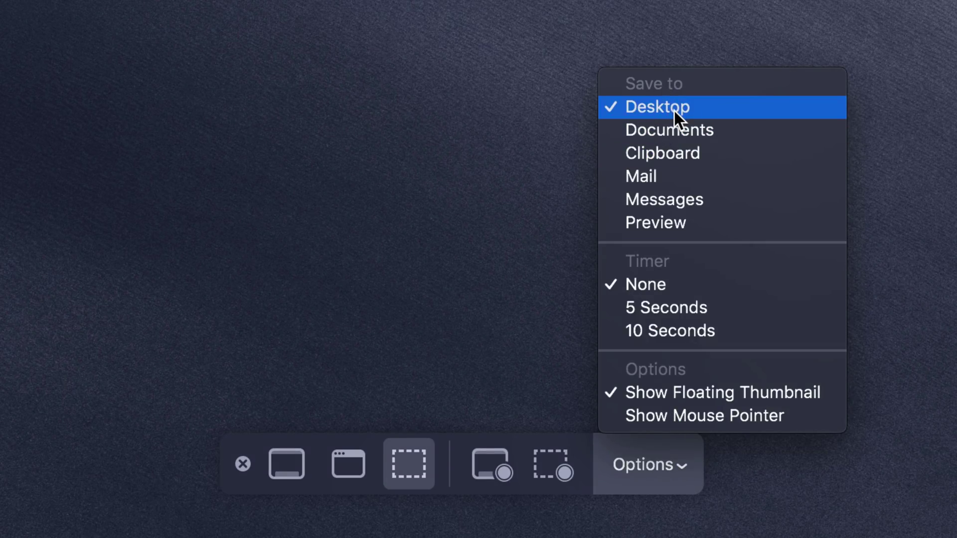
pyautogui.click(674, 150)
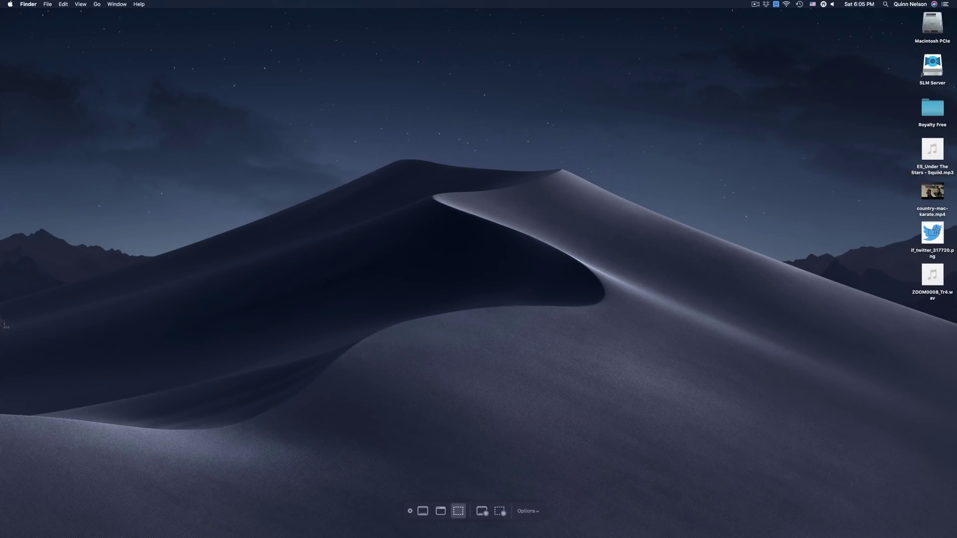
pyautogui.press('Escape')
# Start a new tweet in Tweetbot and paste a clipboard screenshot into it
pyautogui.click(10, 222)
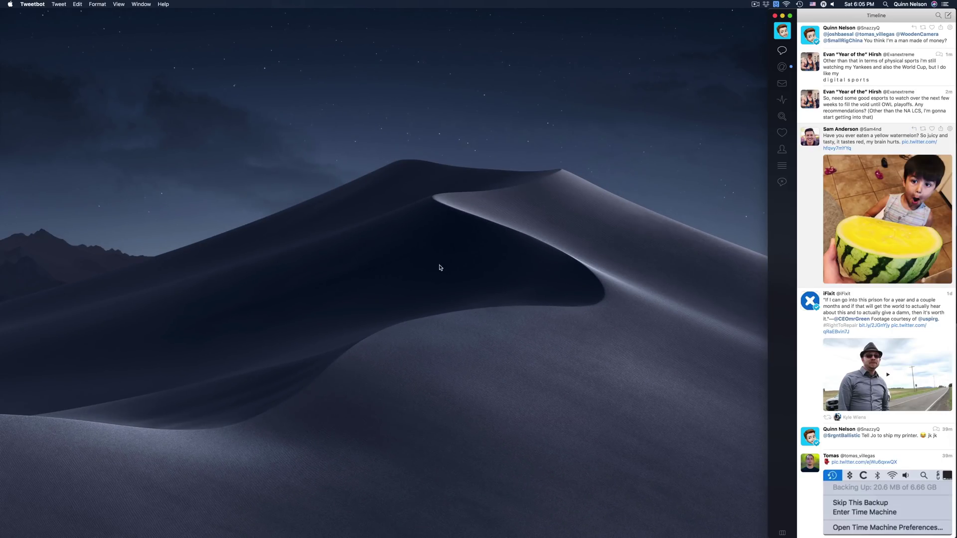
pyautogui.press('super+n')
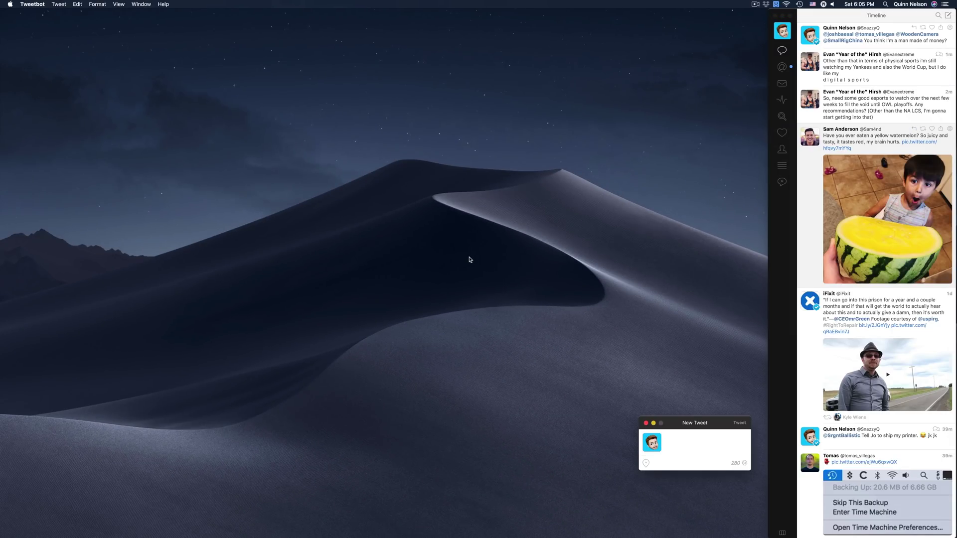
pyautogui.press('super+shift+4')
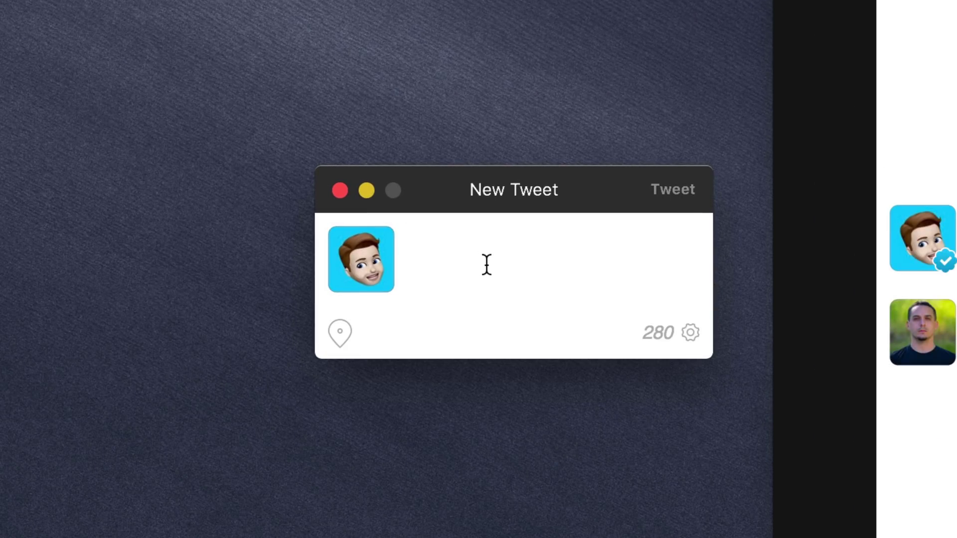
pyautogui.press('super+v')
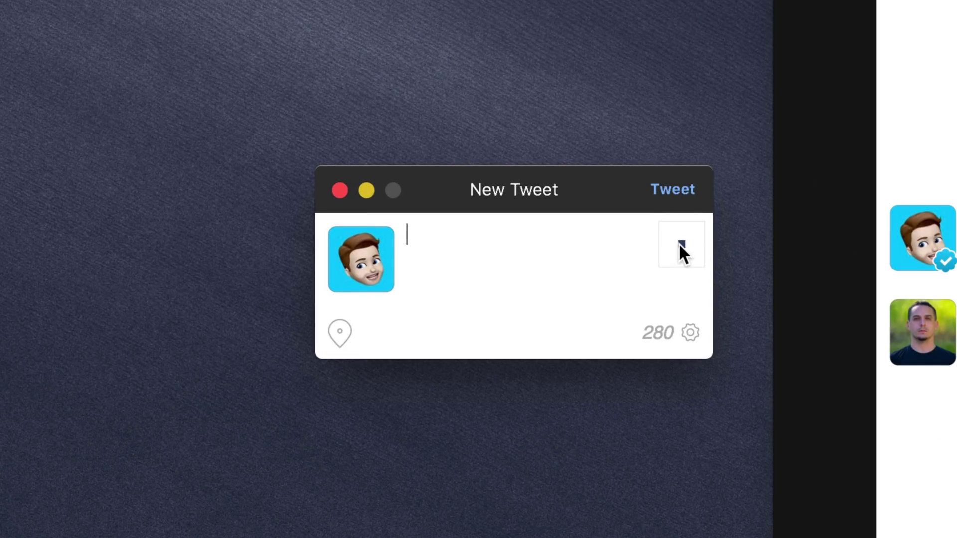
# Check the attached image's options, then discard the draft and close Tweetbot
pyautogui.rightClick(679, 244)
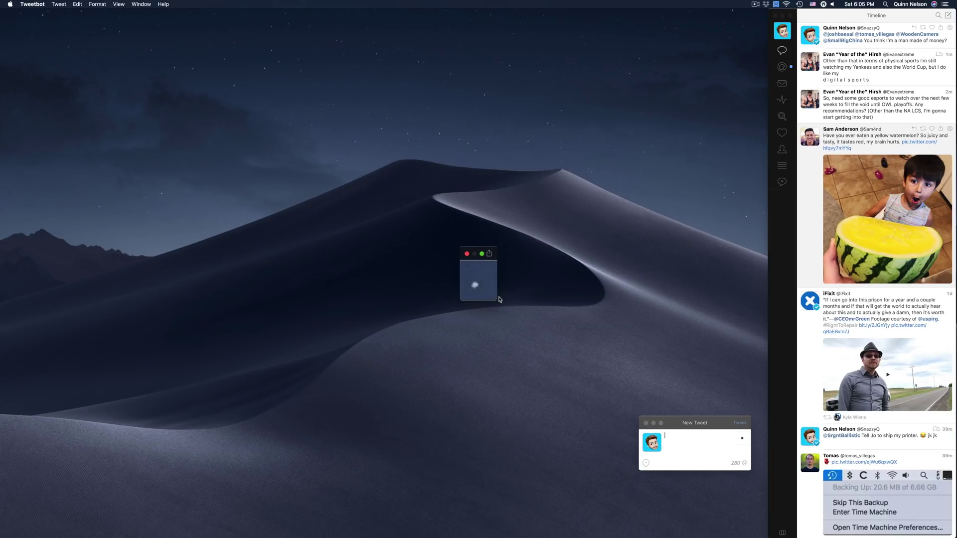
pyautogui.click(466, 255)
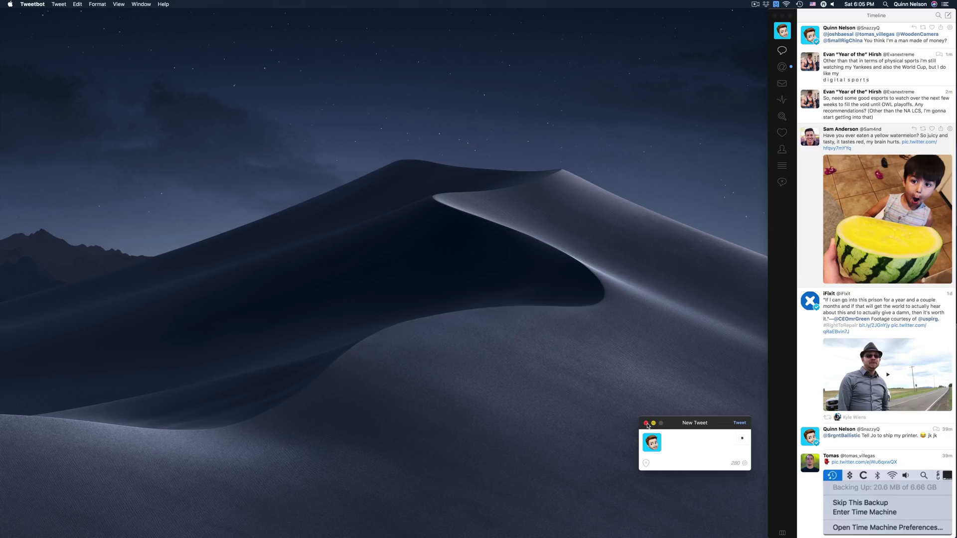
pyautogui.keyDown('alt'); pyautogui.click(647, 423); pyautogui.keyUp('alt')
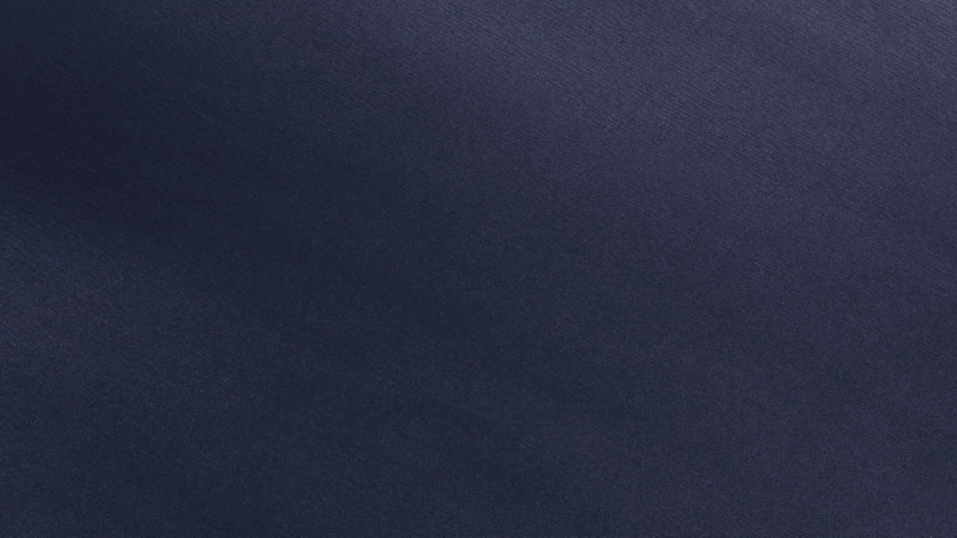
# Bring up the Cmd-Shift-5 screenshot controls and view the Save to and Timer options
pyautogui.press('super+shift+5')
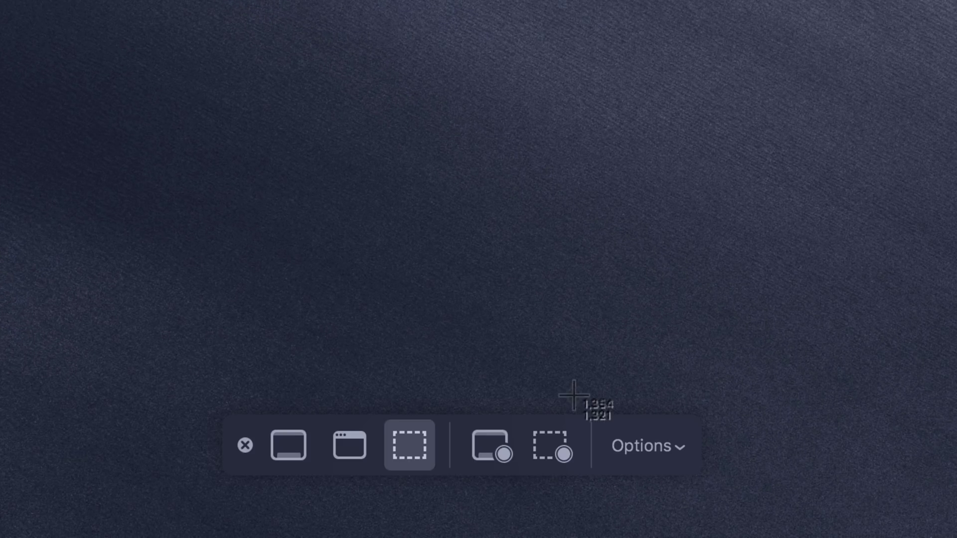
pyautogui.click(653, 455)
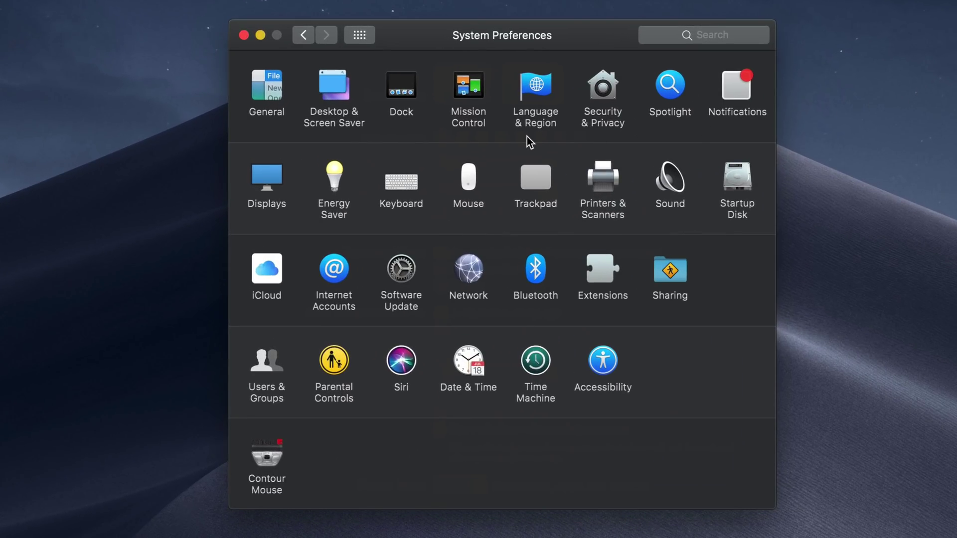
# In the General pane, try green and purple accent colours, then settle on red
pyautogui.click(293, 94)
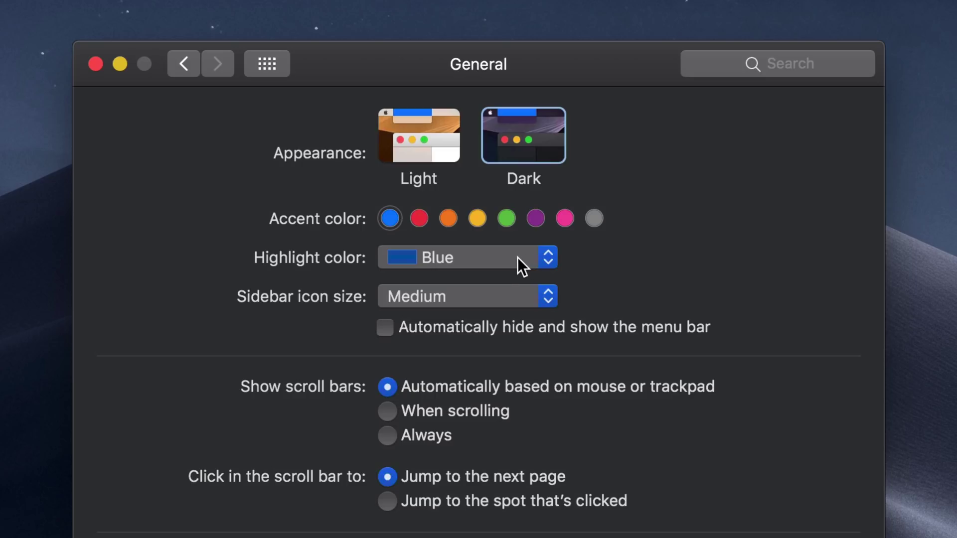
pyautogui.click(505, 223)
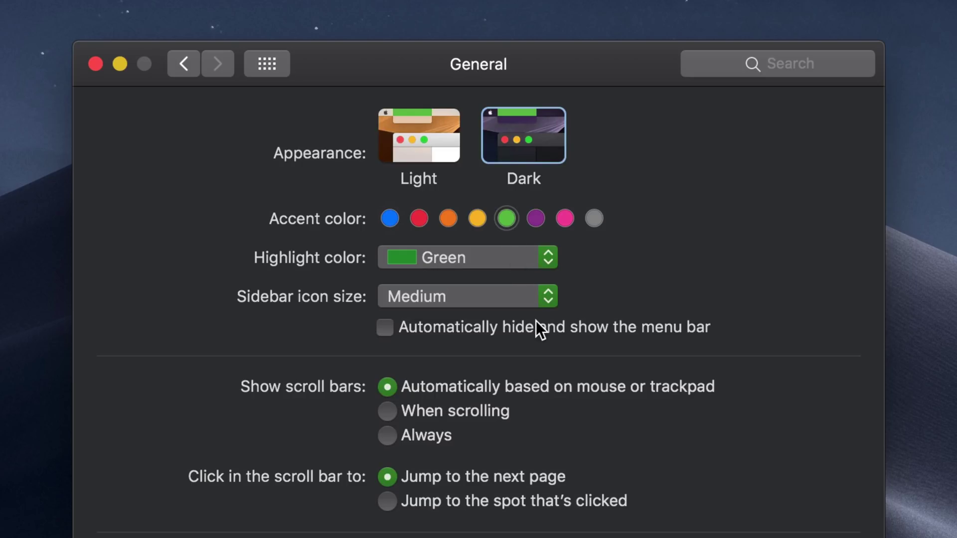
pyautogui.click(534, 226)
pyautogui.click(420, 218)
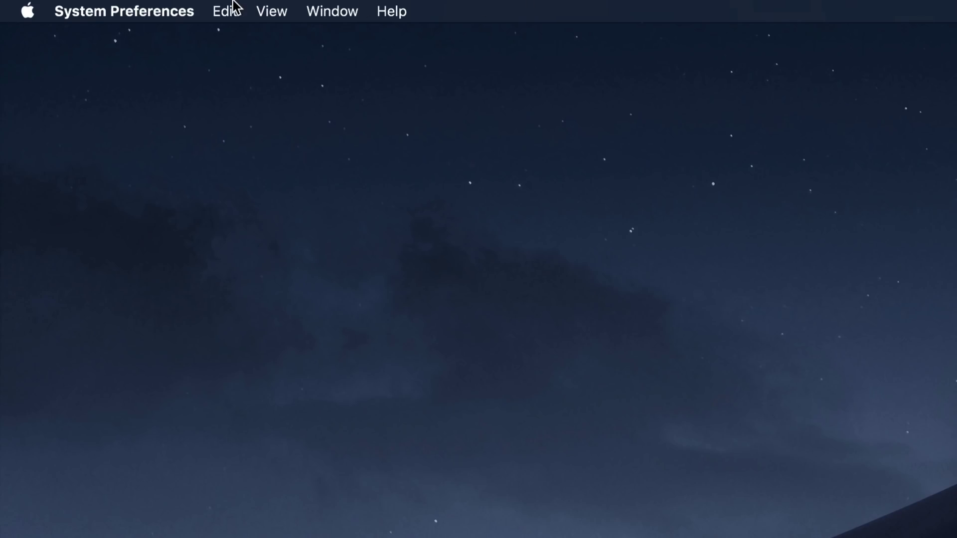
# Open the menu bar menus to see the red accent in the highlights
pyautogui.click(272, 11)
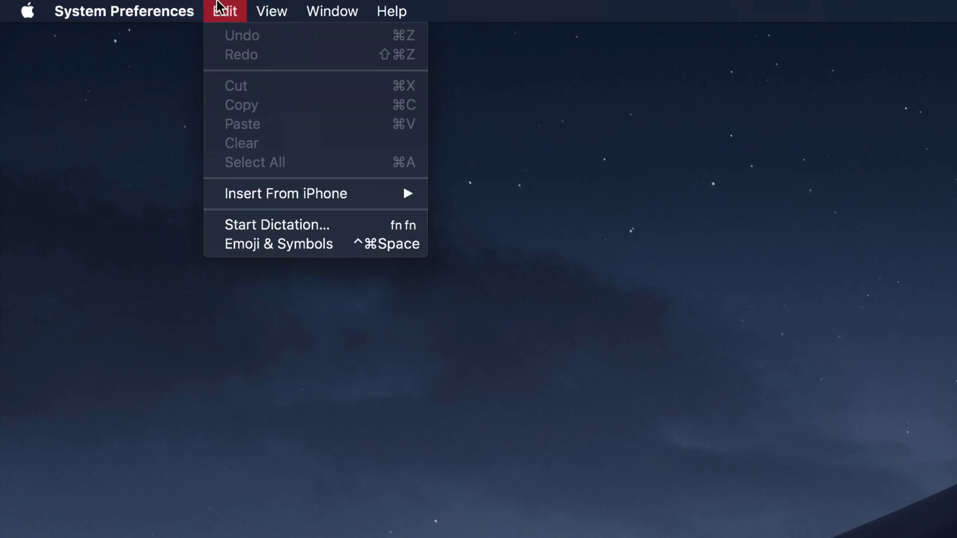
pyautogui.moveTo(94, 4)
pyautogui.click(504, 56)
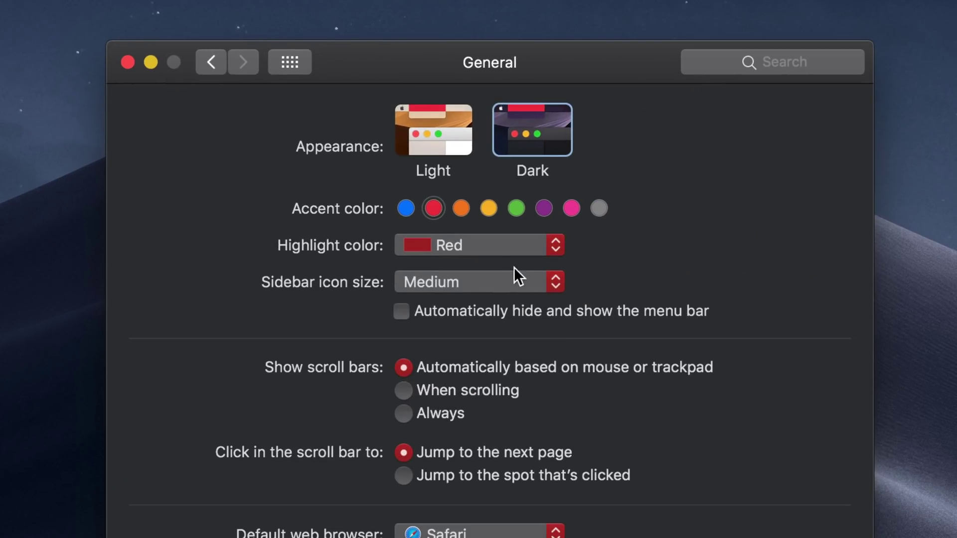
# Cycle the accent through green and purple back to red, and set the highlight colour to Green
pyautogui.click(516, 210)
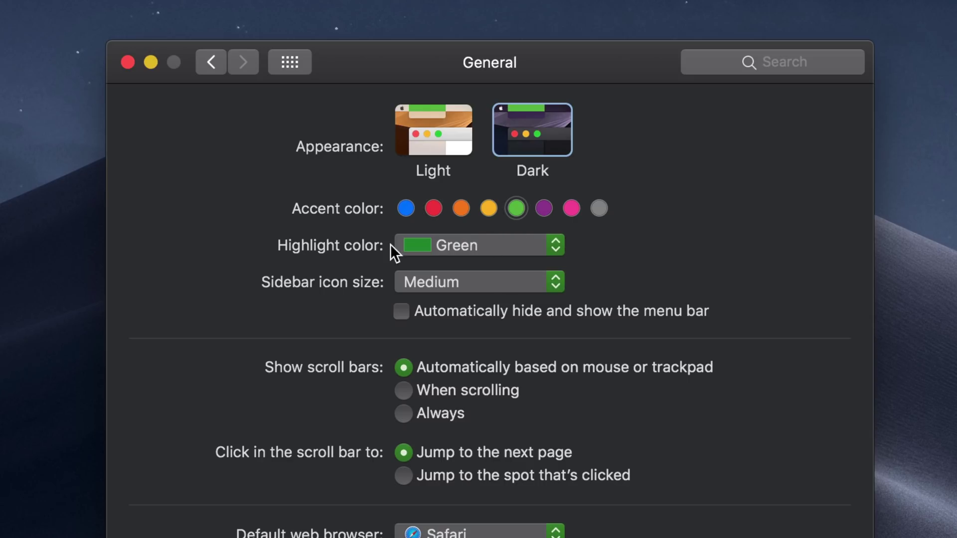
pyautogui.click(543, 208)
pyautogui.click(435, 208)
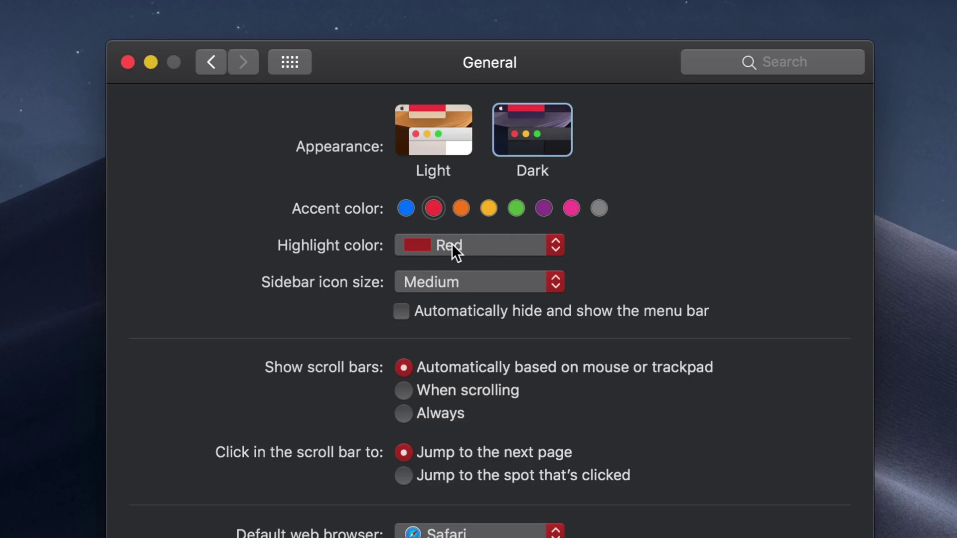
pyautogui.click(452, 244)
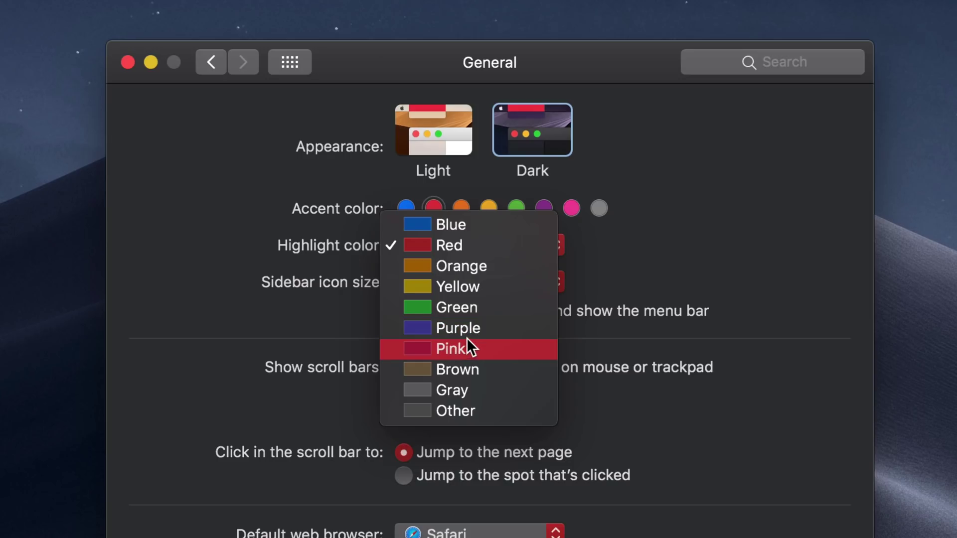
pyautogui.click(460, 308)
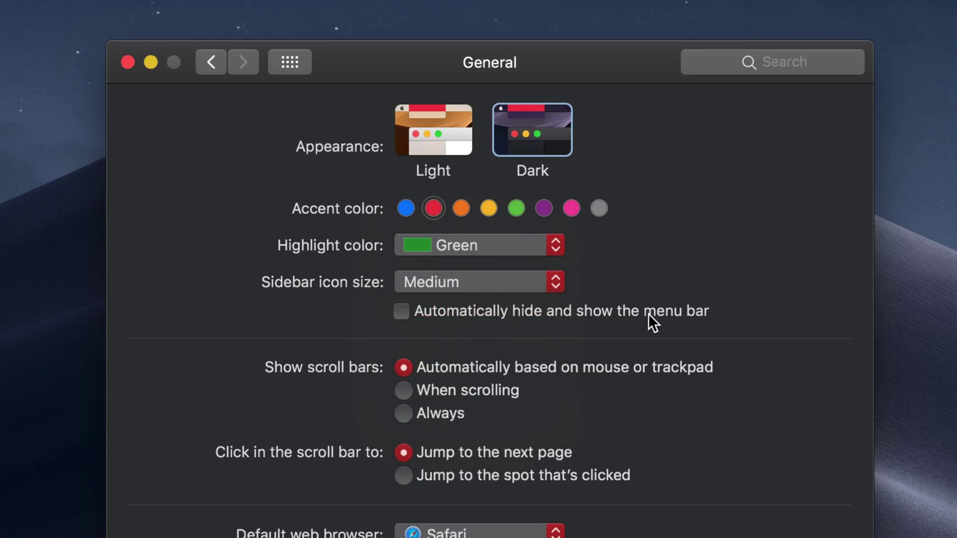
pyautogui.moveTo(685, 309); pyautogui.dragTo(548, 321)
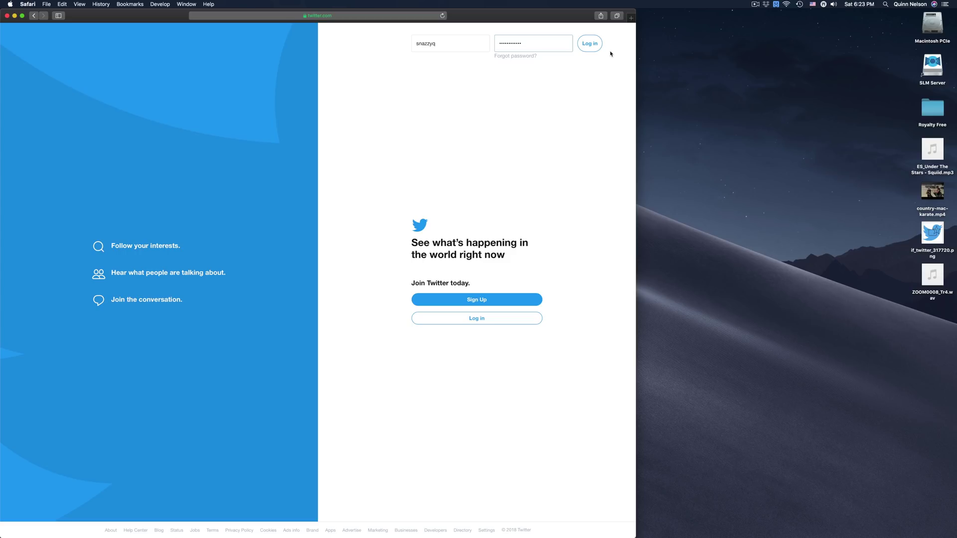
# Submit the autofilled Twitter username and password
pyautogui.click(590, 43)
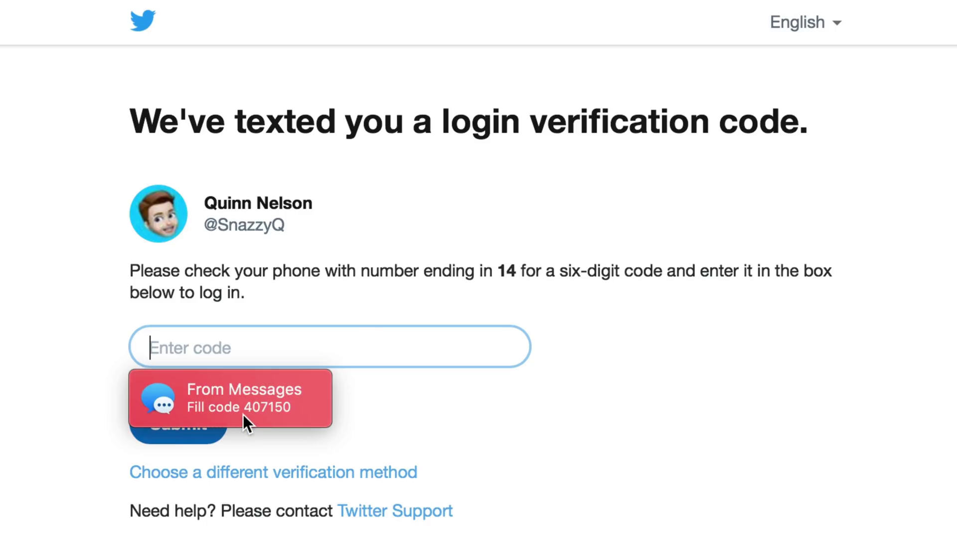
# Fill in the texted verification code from Messages to finish signing in
pyautogui.click(284, 408)
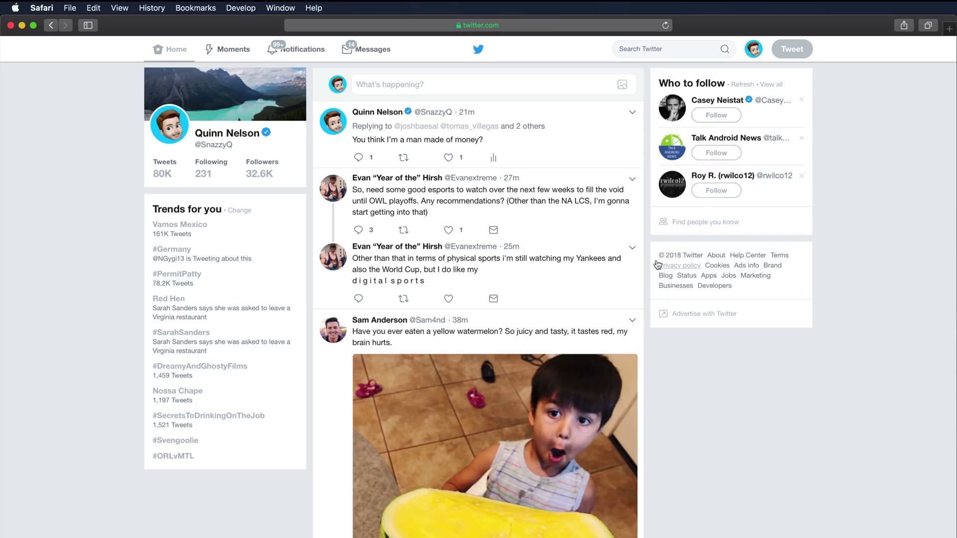
pyautogui.moveTo(5, 272)
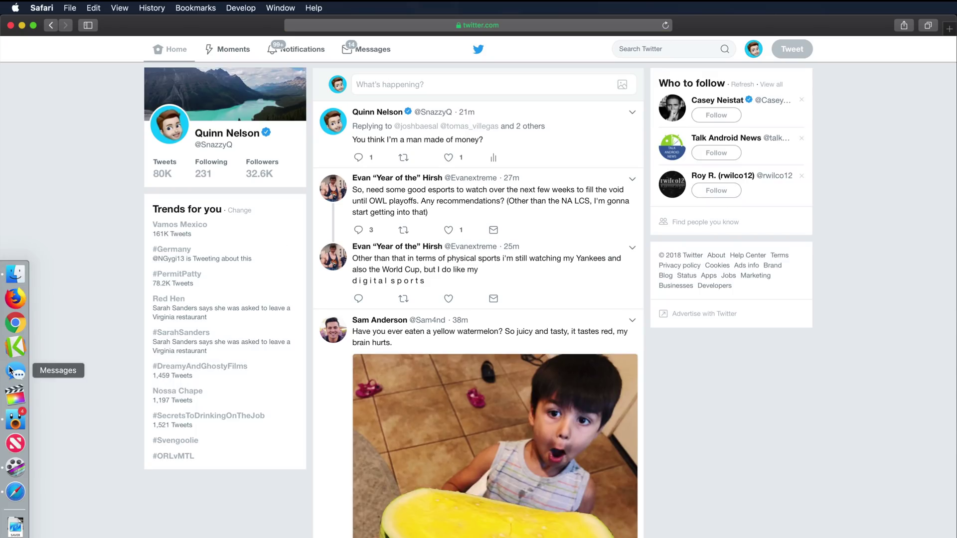